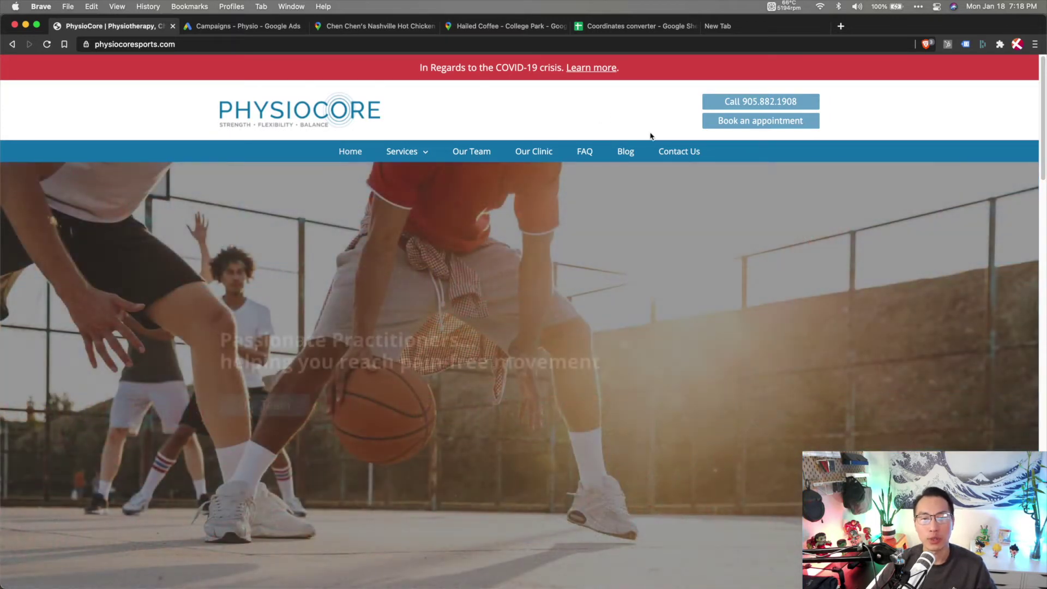
Step: Go to the PhysioCore Contact Us page showing the clinic's street address and map
left_click(664, 151)
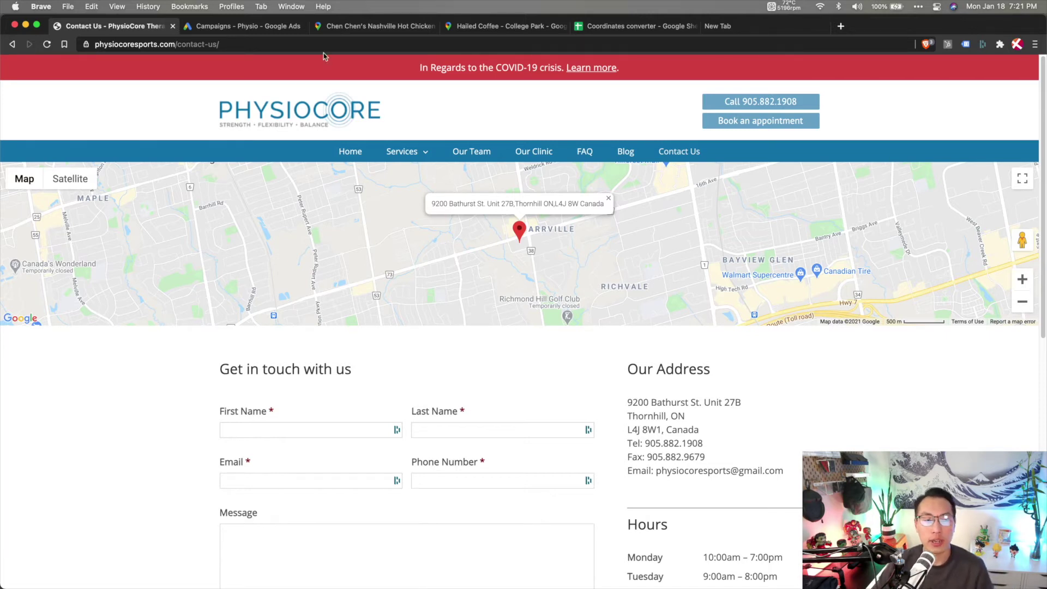
Step: Start editing the Locations of the GSN | MoFu | Physio search | Geo-fenced campaign
left_click(272, 27)
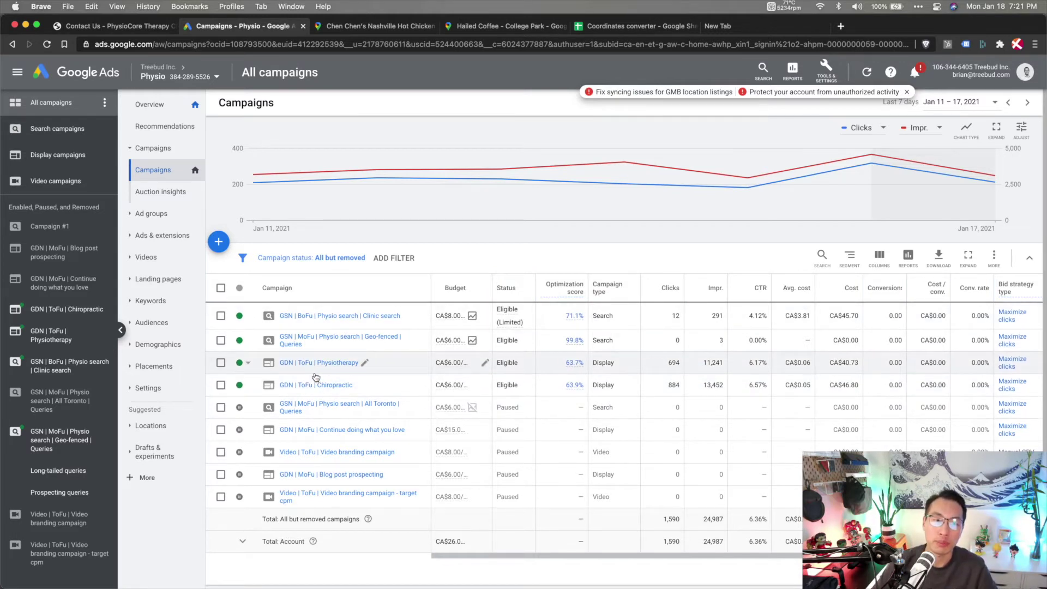
left_click(337, 338)
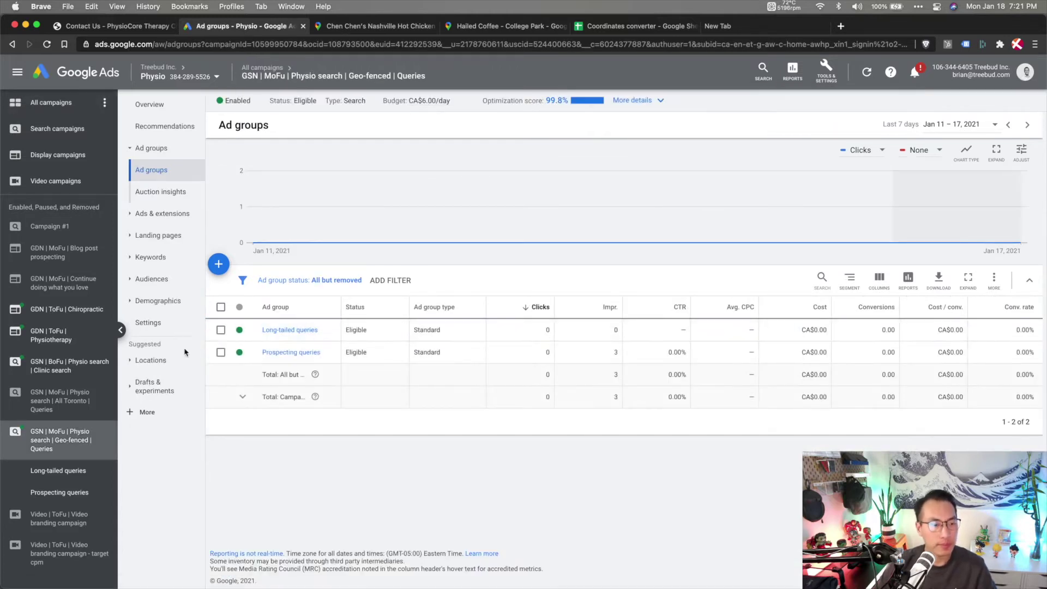
left_click(143, 362)
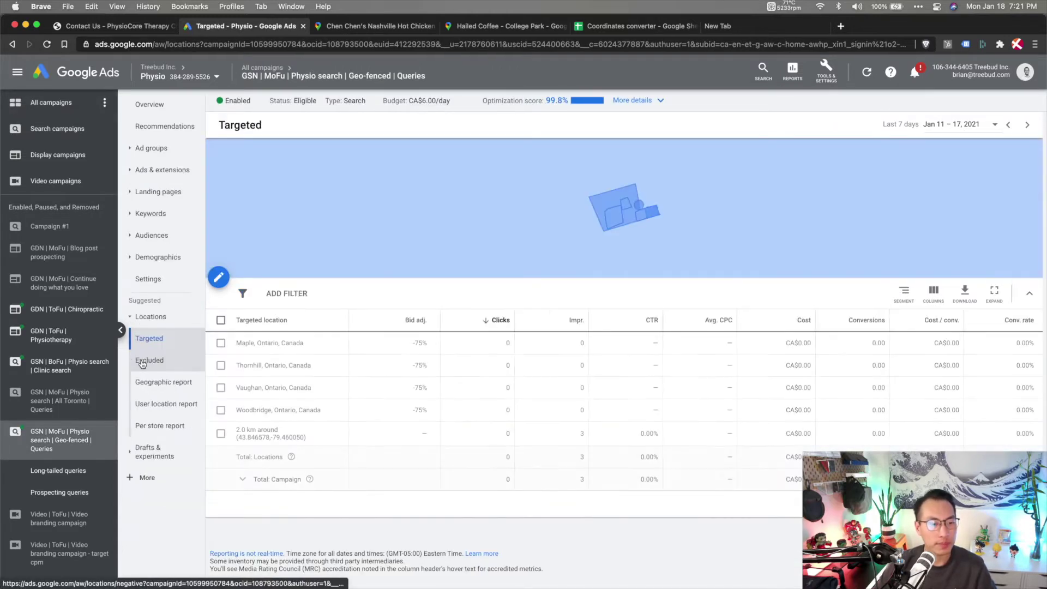
left_click(220, 278)
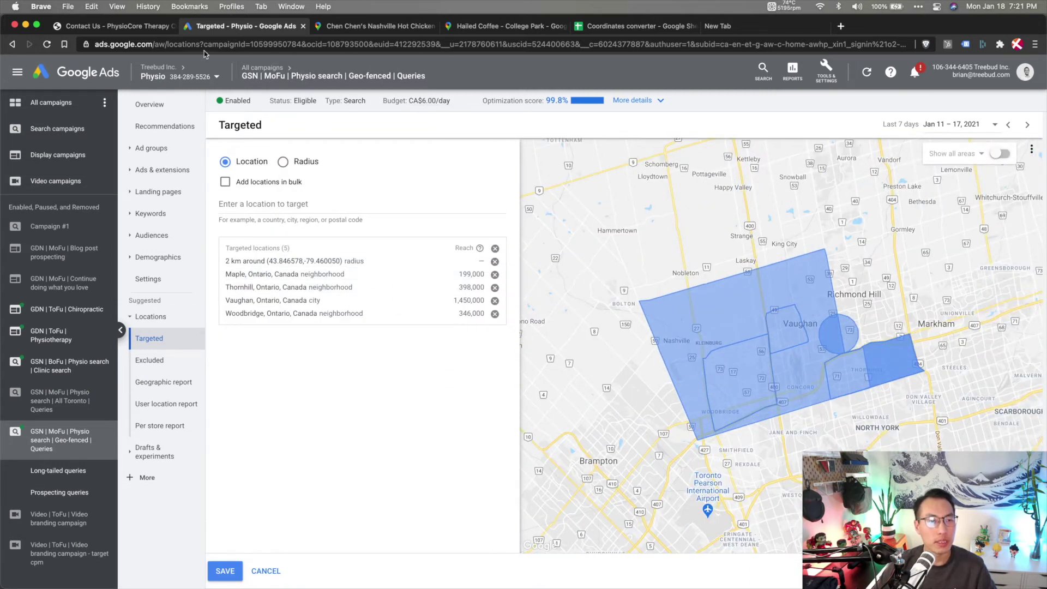
Step: Copy the clinic's street address from the PhysioCore contact page
left_click(134, 24)
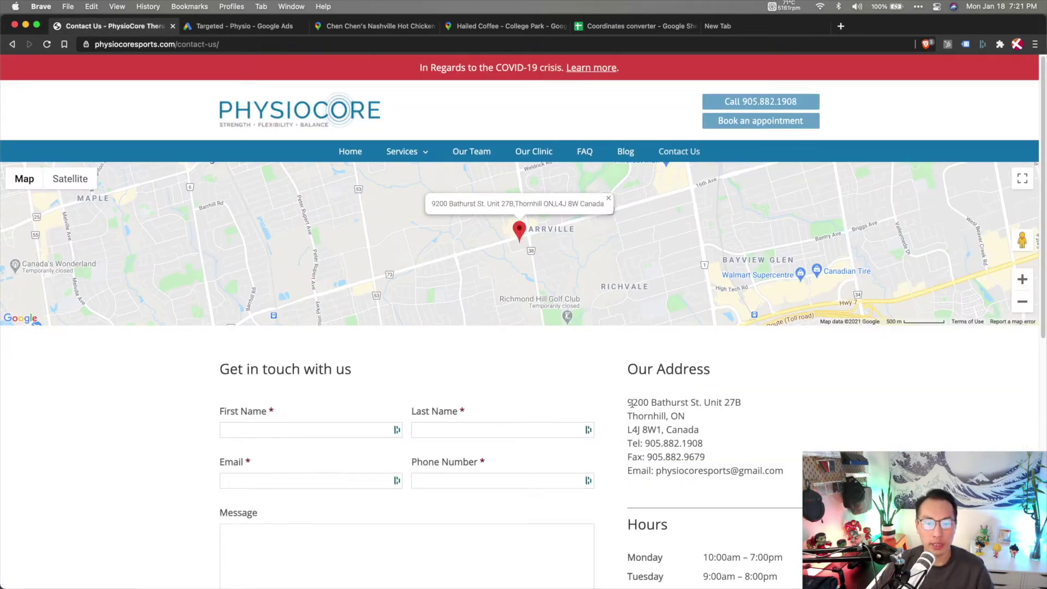
left_click_drag(628, 403, 684, 418)
key("super+c")
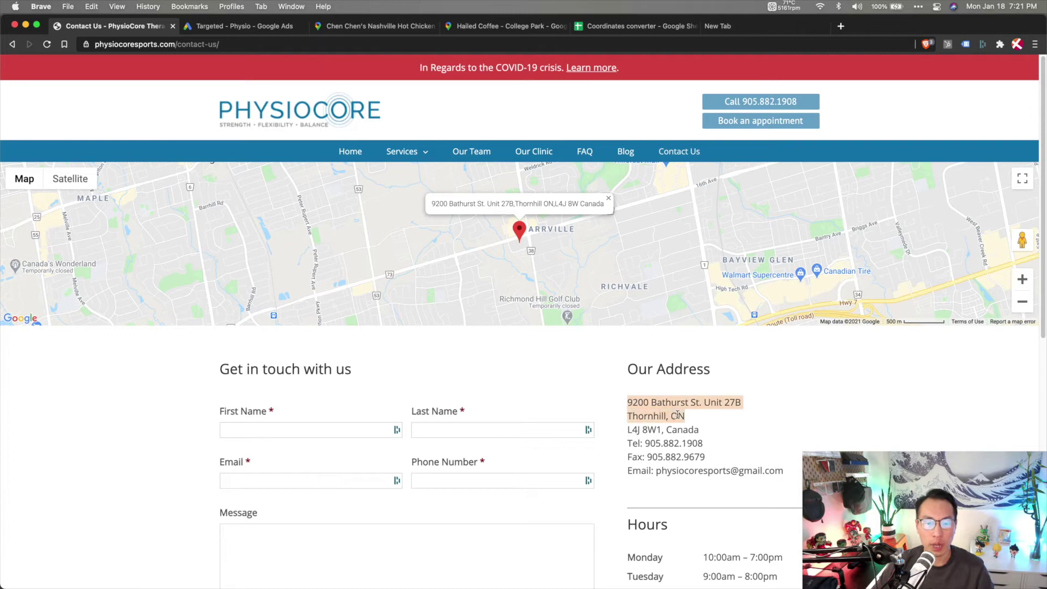
left_click(253, 28)
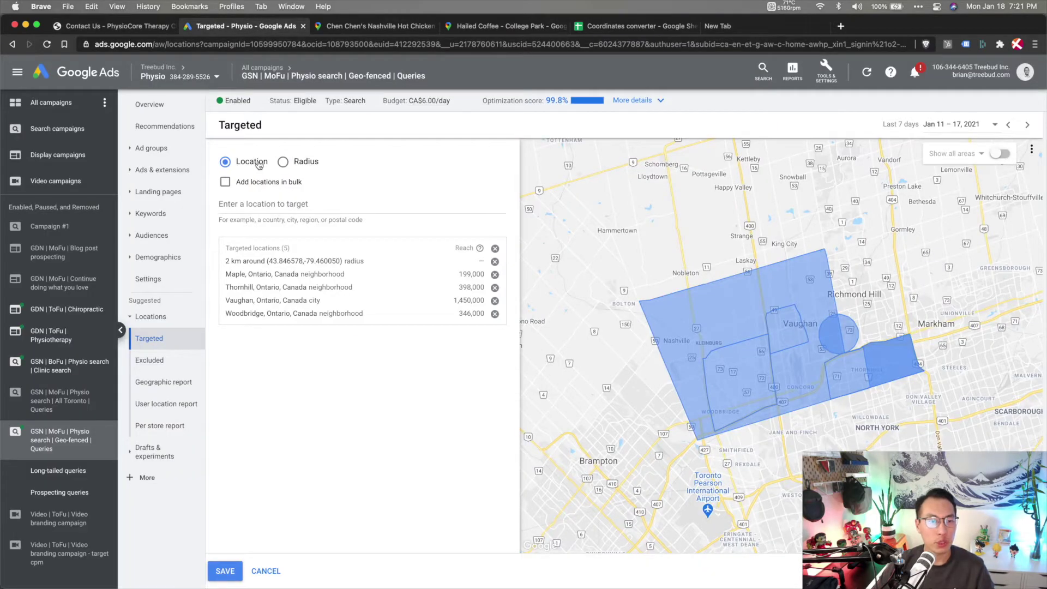
Step: Add a 5 km radius target centred on the clinic address, 9200 Bathurst St
left_click(283, 162)
left_click(326, 204)
key("super+v")
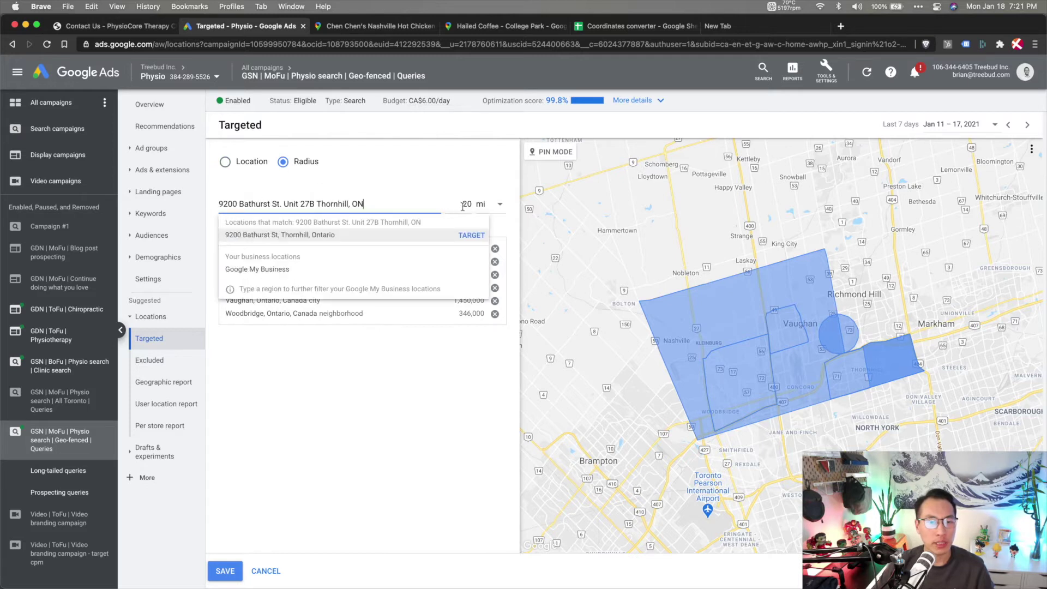
left_click(465, 205)
double_click(466, 205)
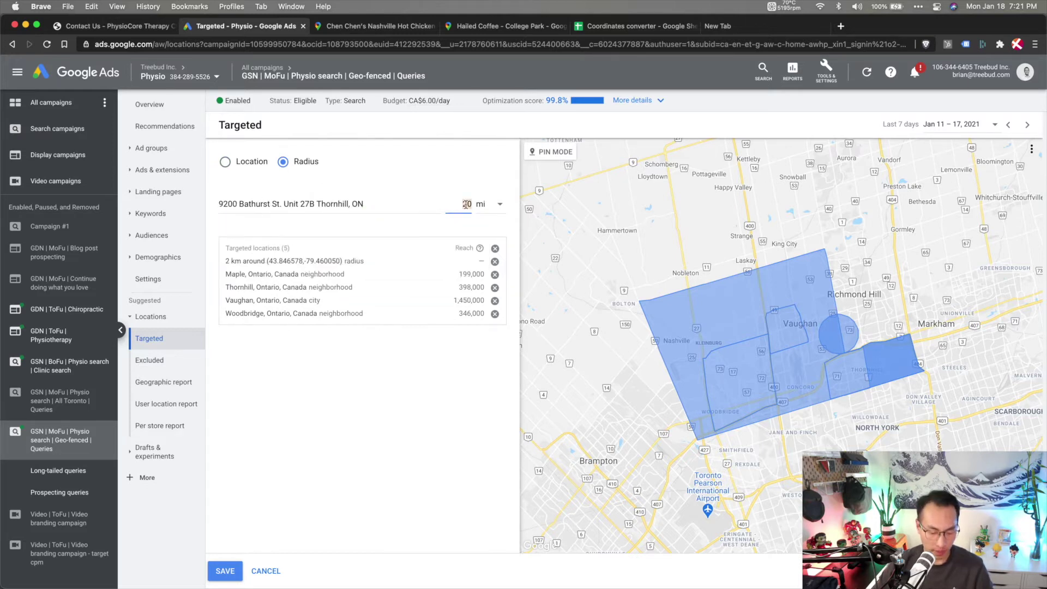
type("5")
left_click(494, 204)
left_click(491, 234)
left_click(392, 210)
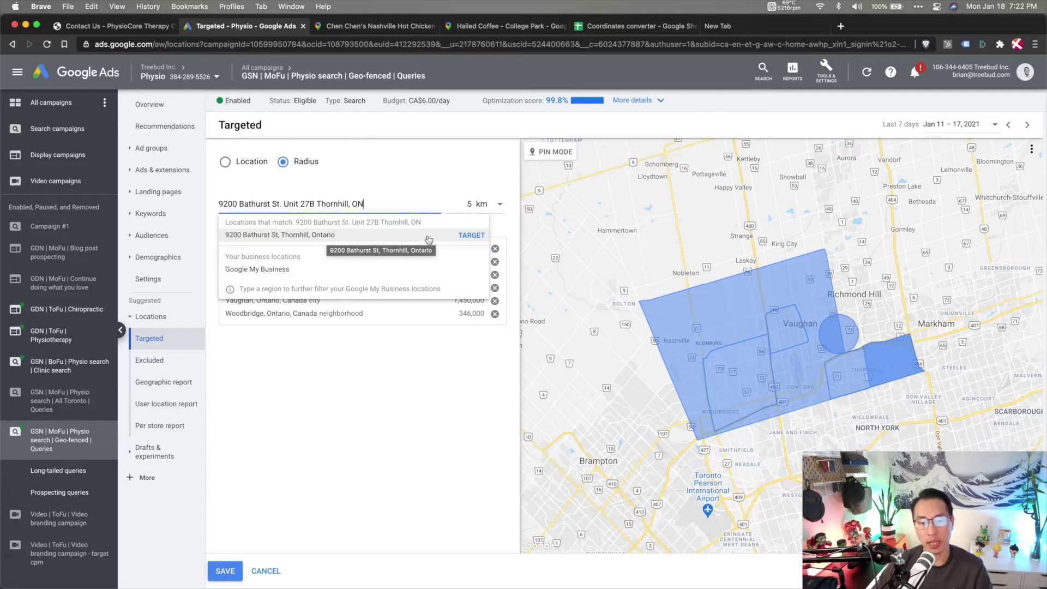
left_click(472, 235)
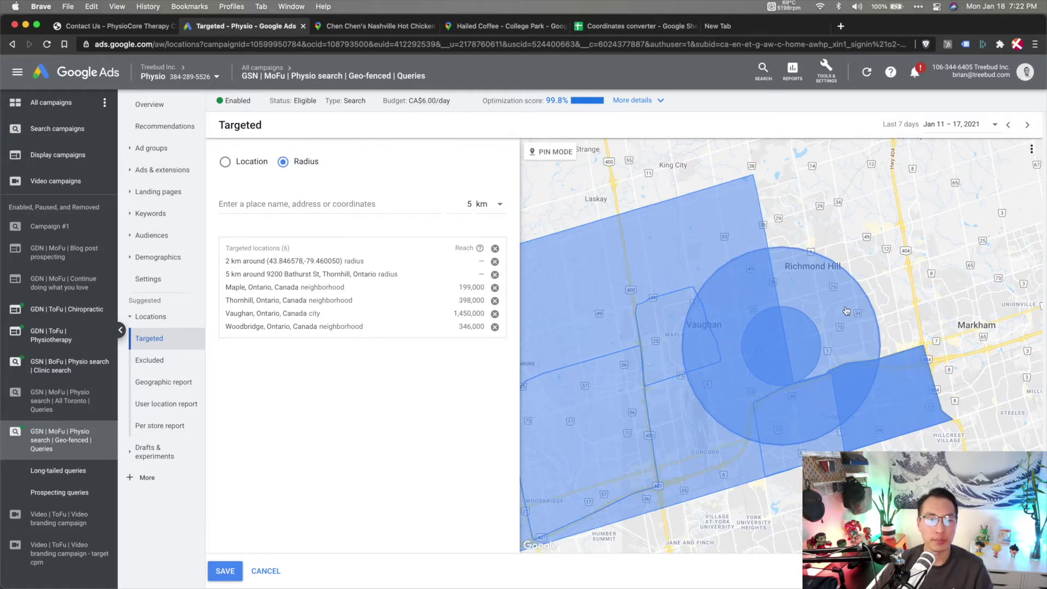
Step: Review the business location options, then cancel the location edits without saving
left_click(334, 205)
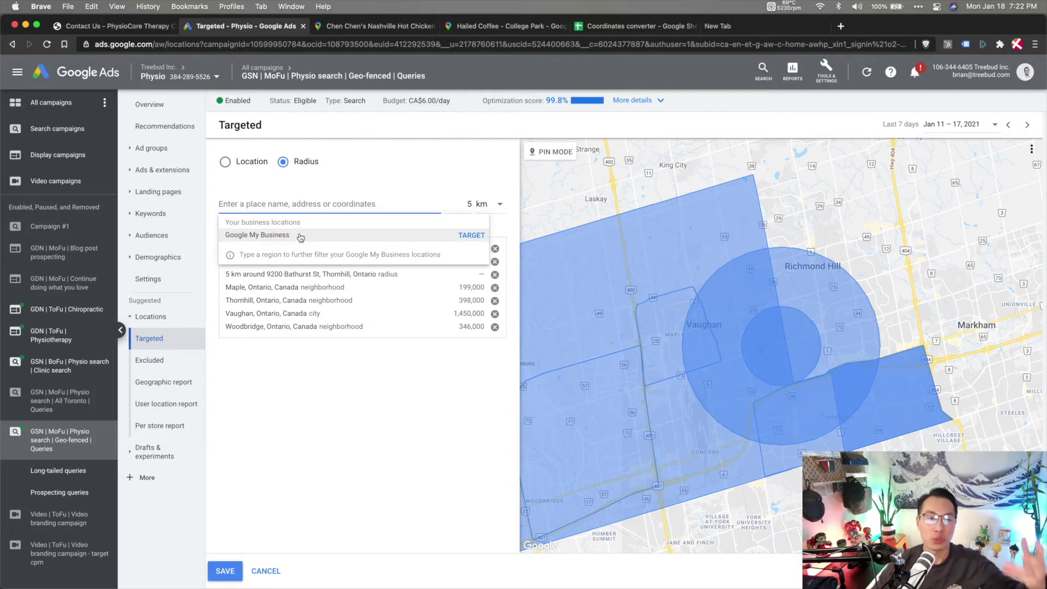
left_click(373, 419)
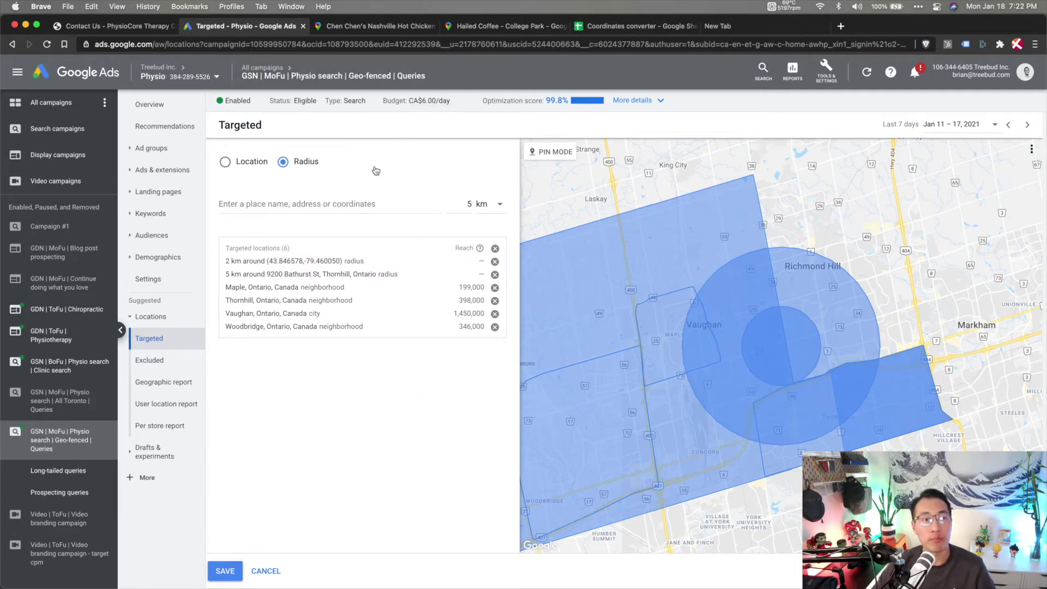
left_click(266, 571)
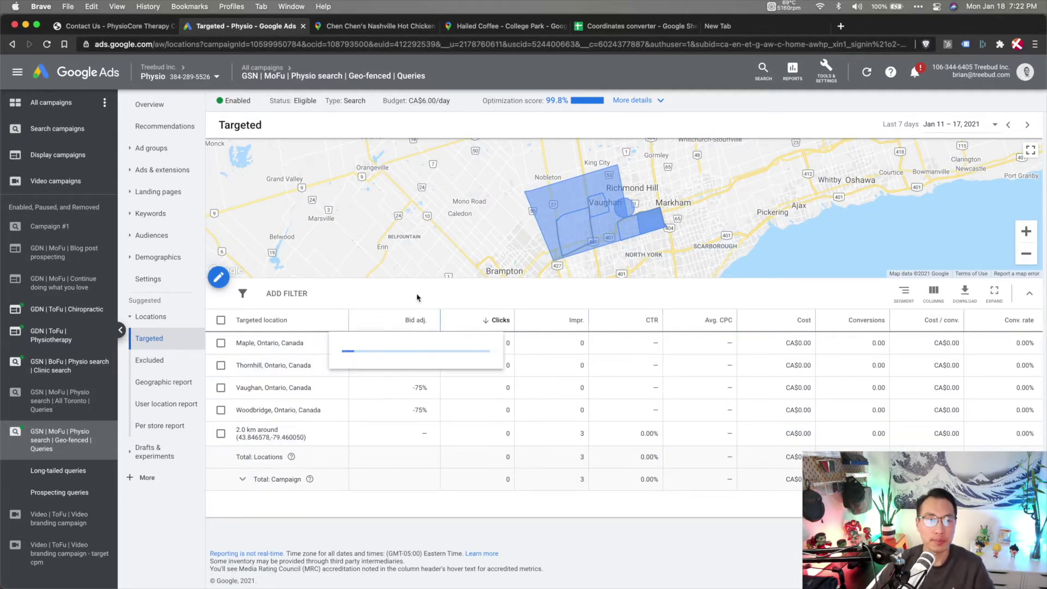
Step: Copy the Walmart Supercentre address from its map details and paste it into the Coordinates converter
left_click(615, 30)
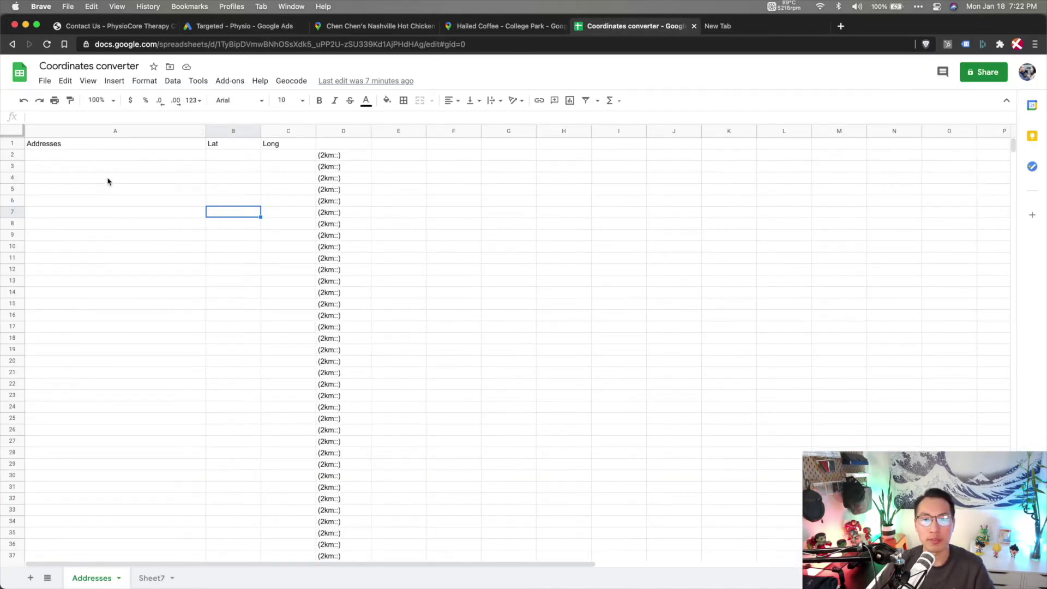
left_click(187, 159)
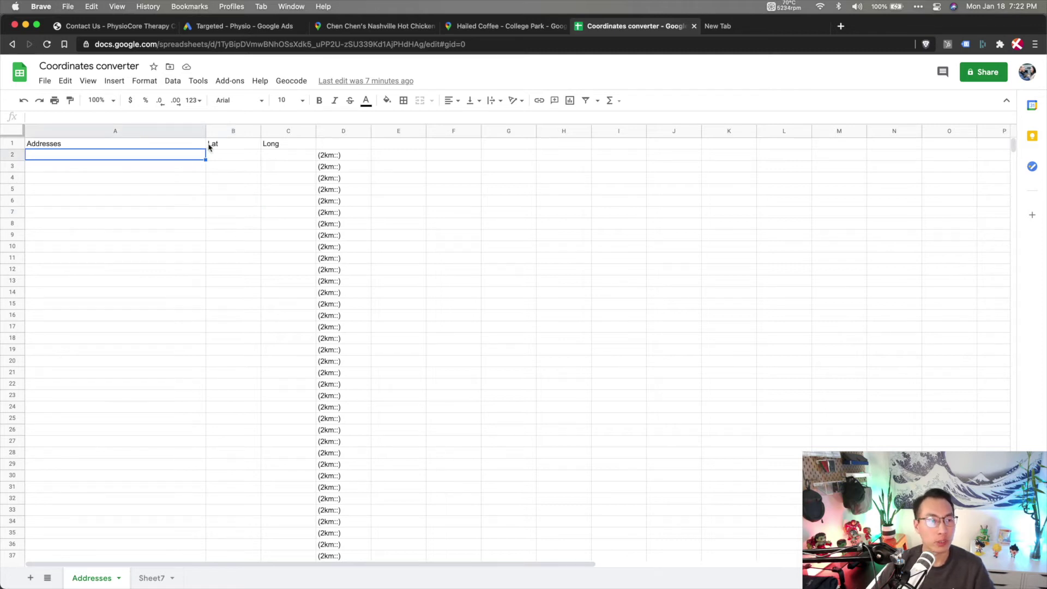
left_click(157, 27)
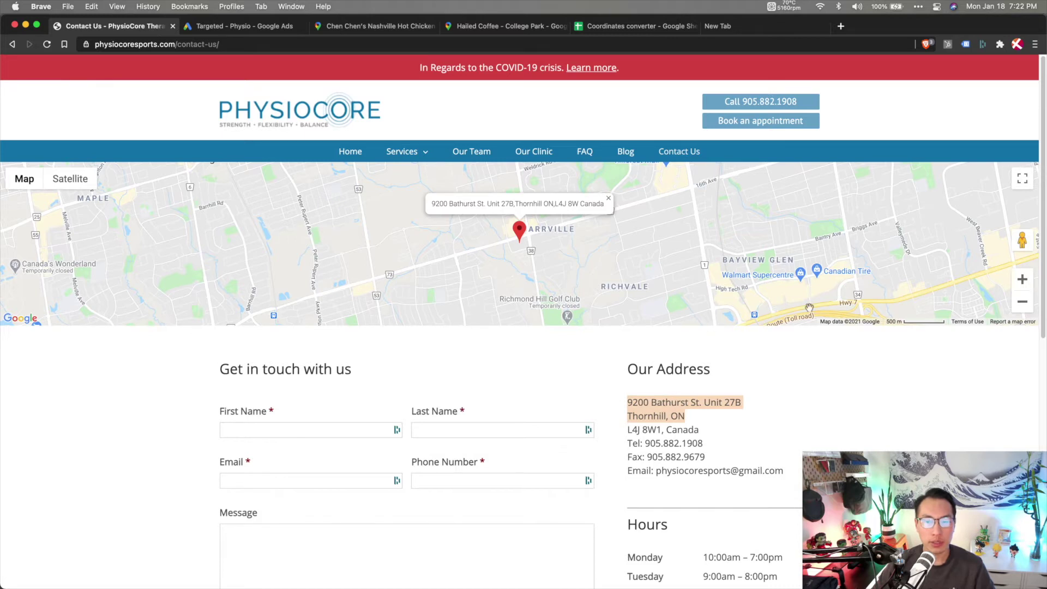
left_click(800, 279)
left_click_drag(750, 234, 827, 246)
key("super+c")
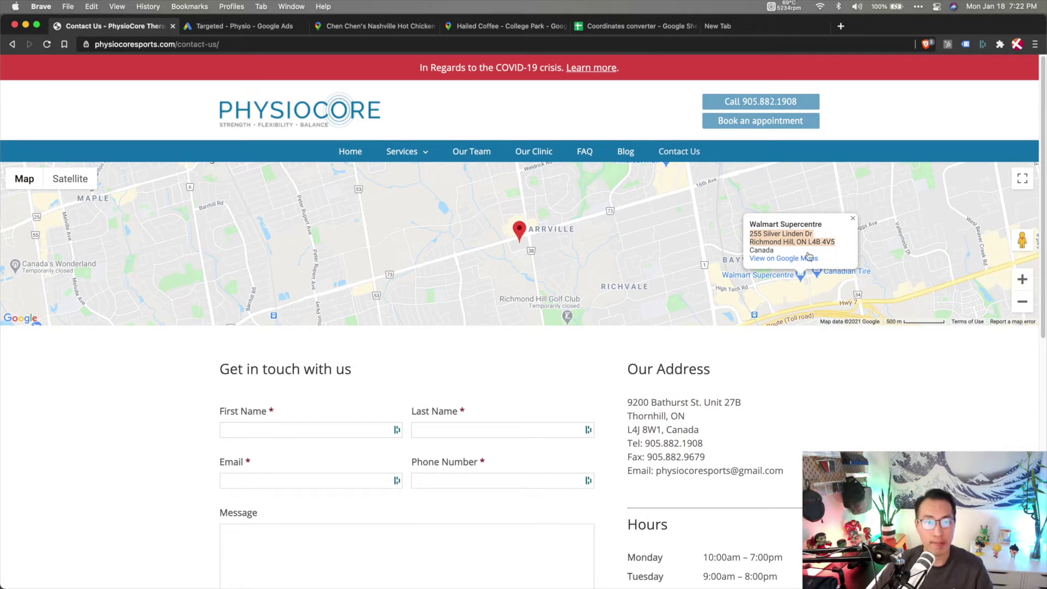
left_click(621, 26)
key("super+v")
left_click(218, 182)
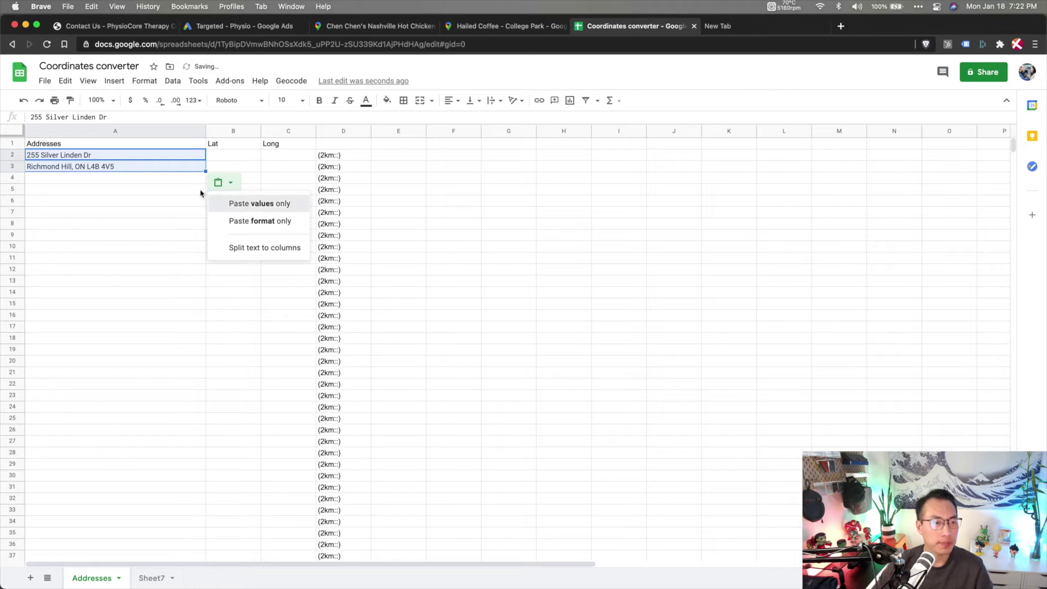
left_click(151, 168)
double_click(138, 166)
key("super+a")
key("super+c")
key("BackSpace")
left_click(156, 154)
key("Return")
type(",")
key("super+v")
key("Return")
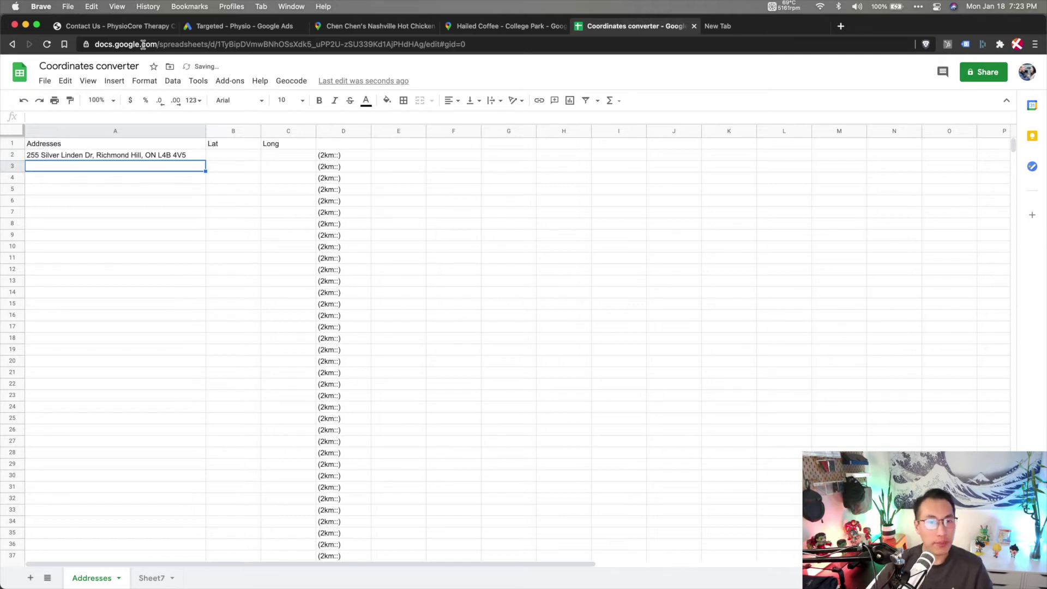
left_click(342, 28)
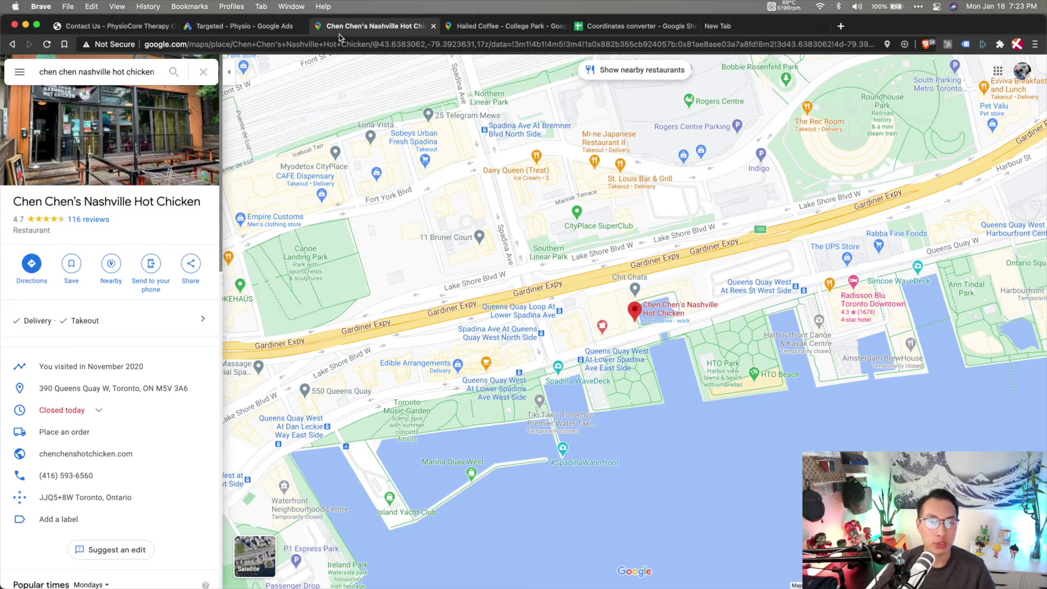
Step: Paste the Chen Chen's restaurant address into A3 as plain values
left_click(203, 389)
left_click(598, 30)
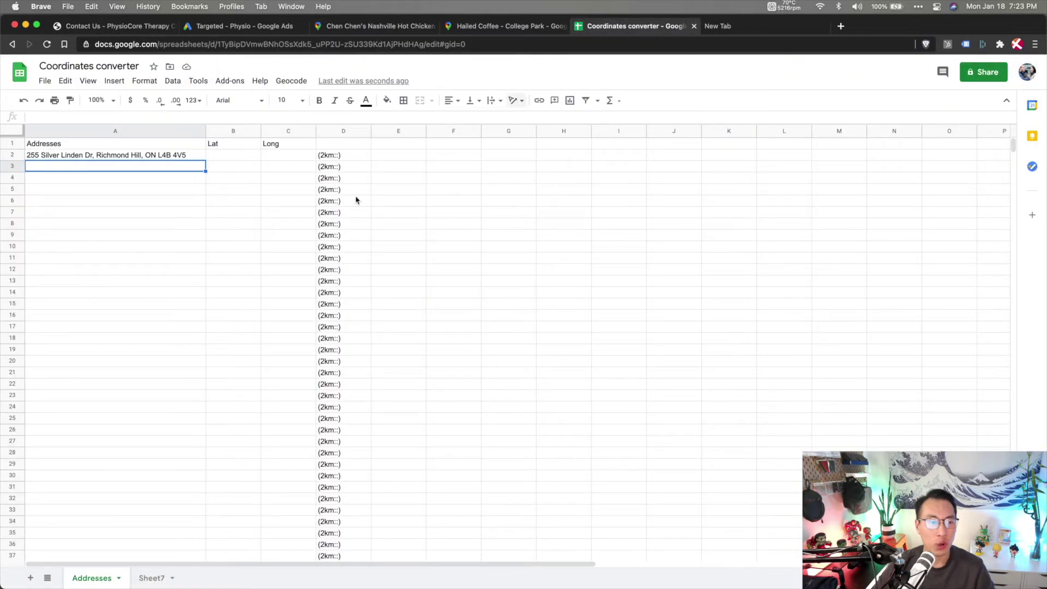
key("super+v")
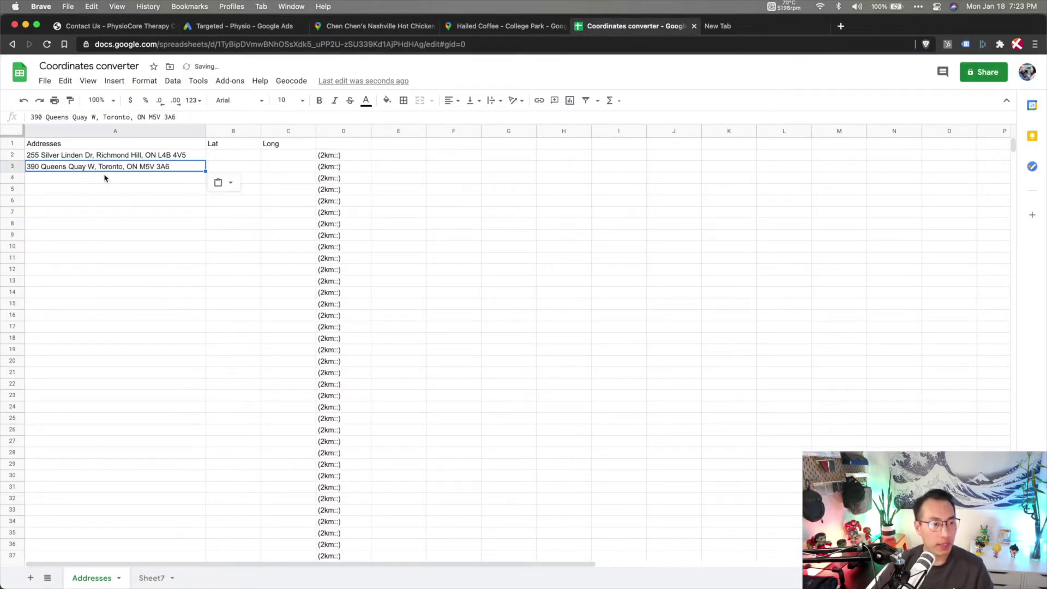
left_click(220, 183)
left_click(242, 205)
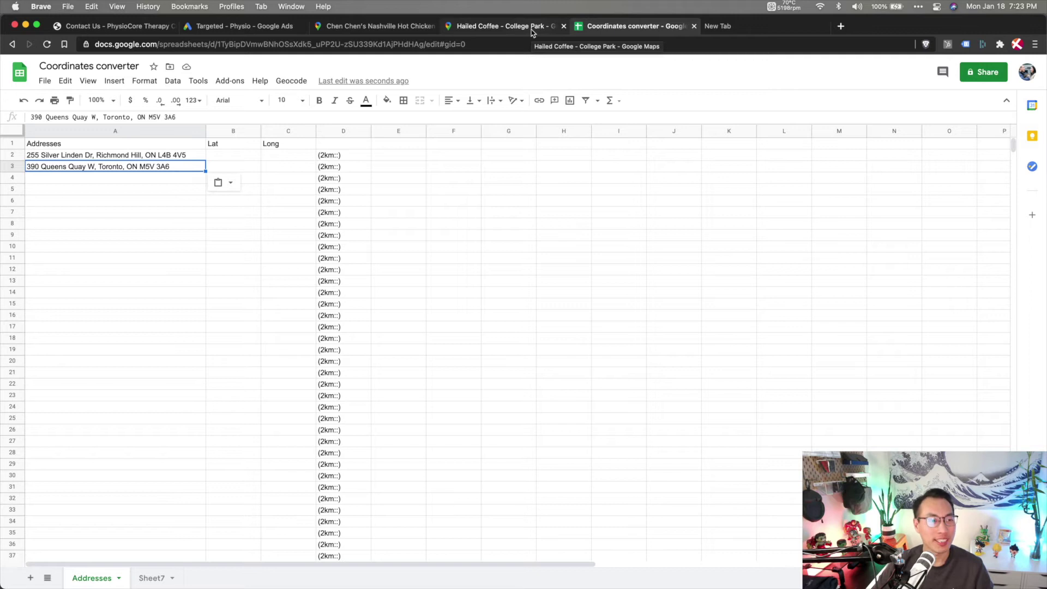
Step: Paste the Hailed Coffee address into A4 as plain values
left_click(531, 27)
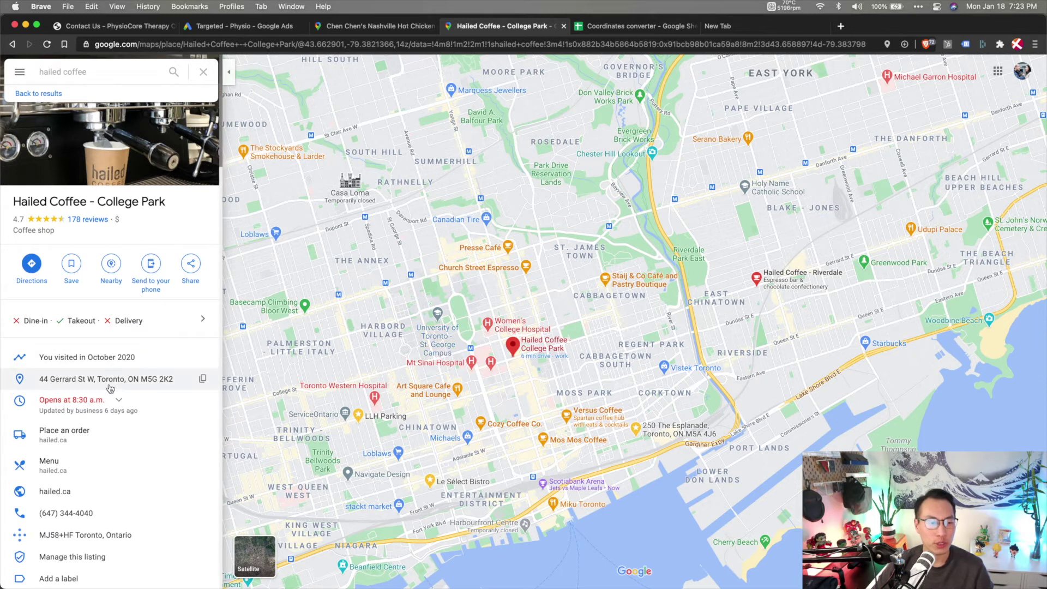
left_click(206, 379)
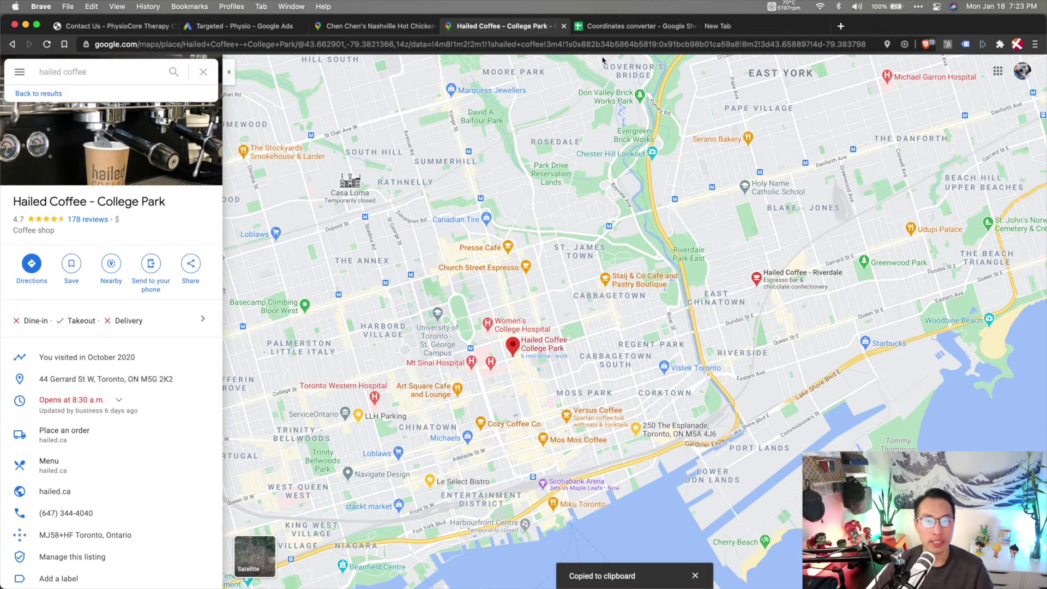
left_click(608, 27)
left_click(161, 179)
key("super+v")
left_click(229, 194)
left_click(245, 213)
Step: Copy the Hailed Coffee - Riverdale address, 801 Gerrard St E, into A5
left_click(536, 32)
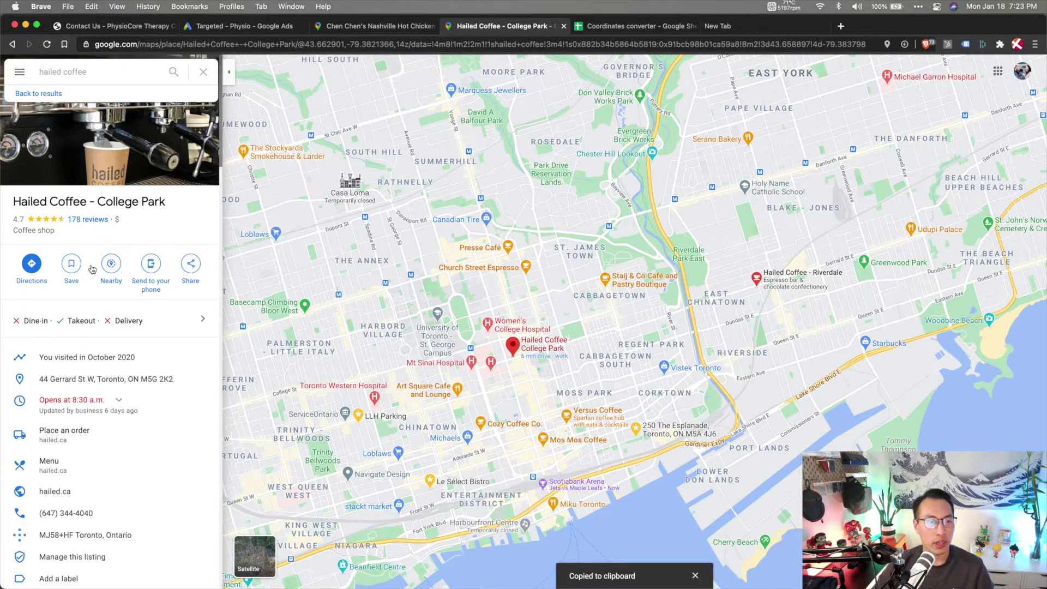
left_click(758, 279)
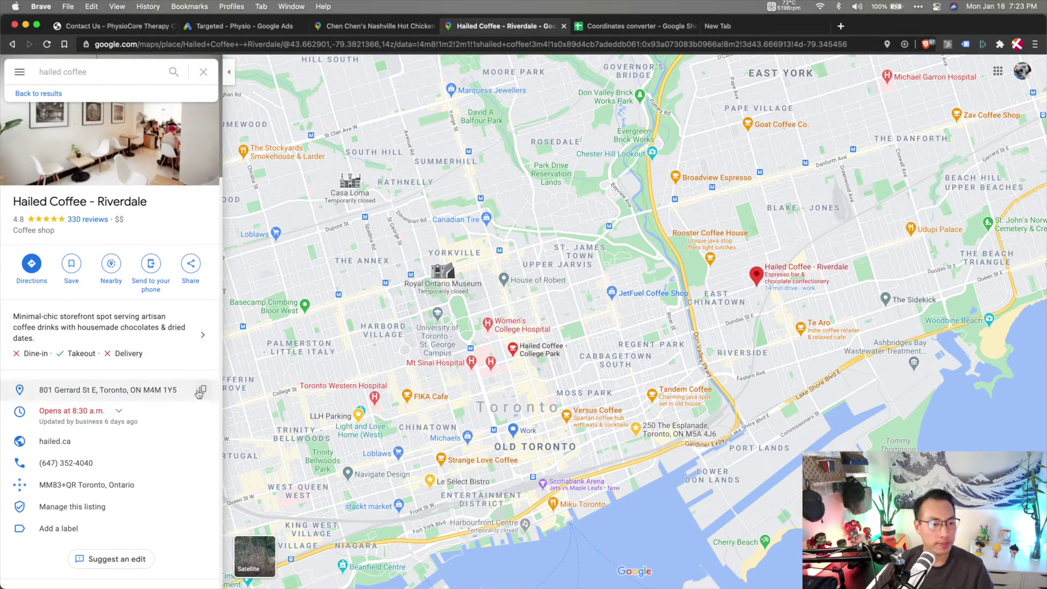
left_click(202, 389)
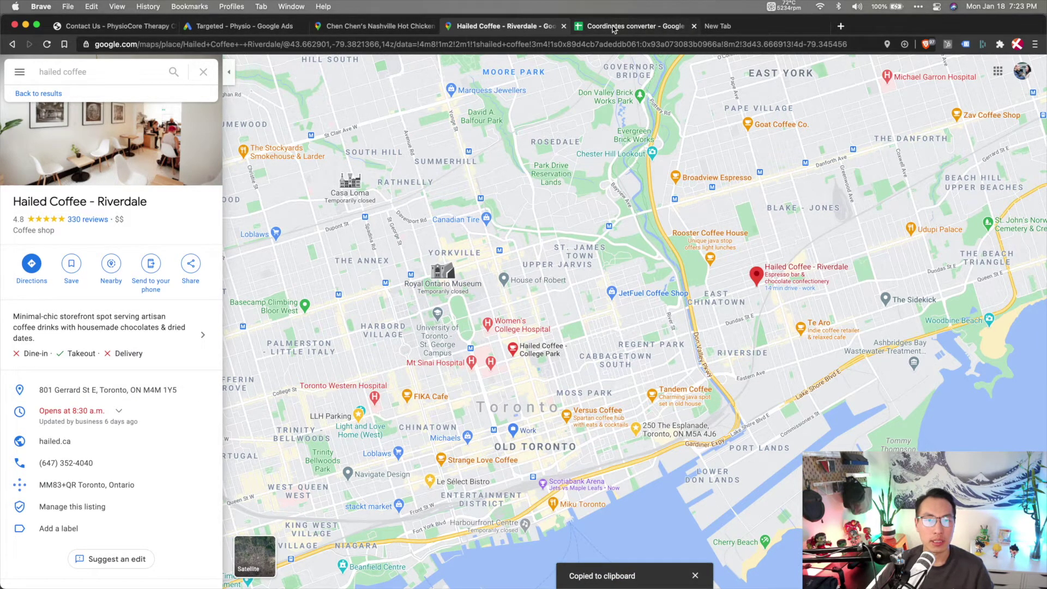
left_click(645, 31)
left_click(164, 194)
key("super+v")
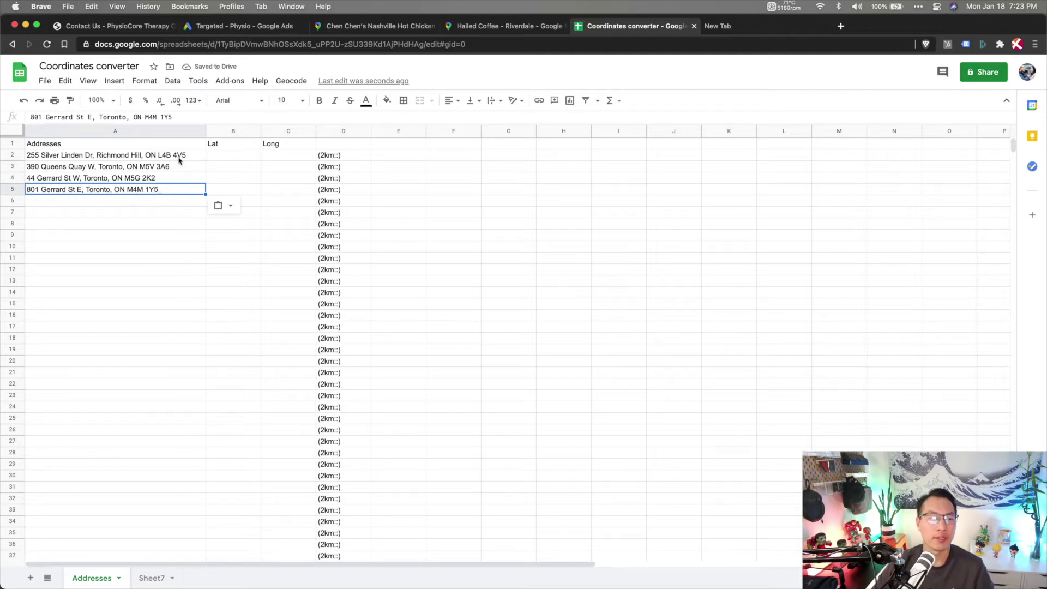
Step: Geocode A2:C5 with Geocode Selected Cells (Address to Lat, Long) to fill B2–C5
left_click_drag(163, 155, 280, 196)
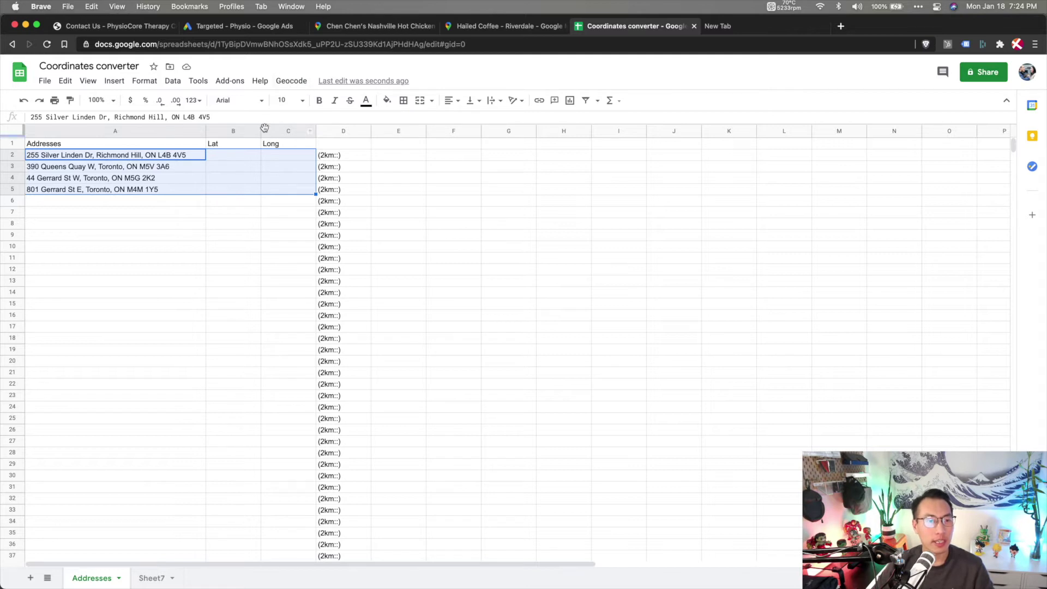
left_click(291, 80)
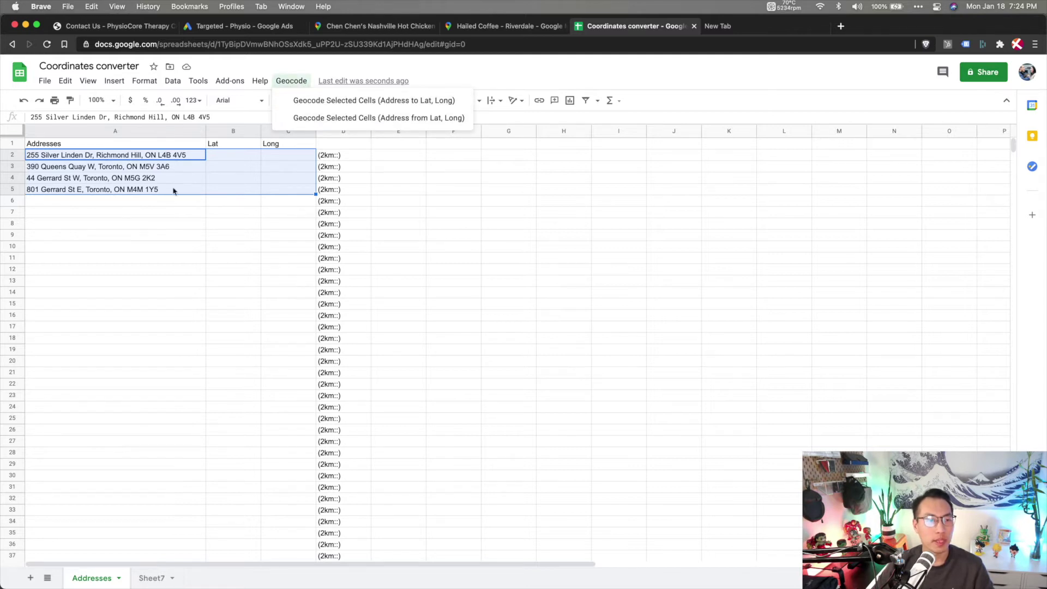
left_click(150, 200)
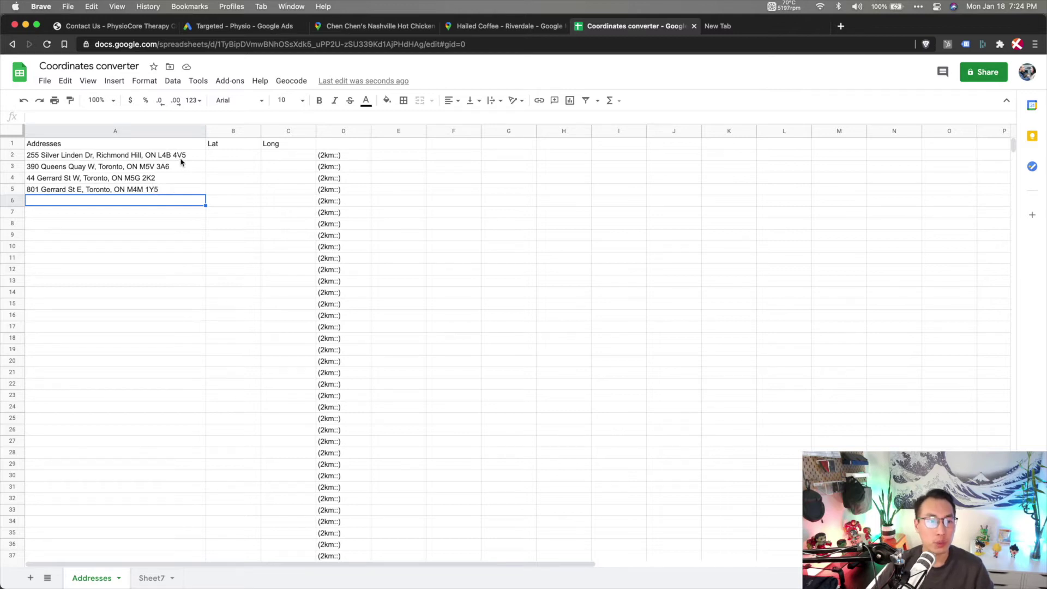
left_click_drag(140, 155, 132, 190)
left_click(298, 81)
left_click(308, 101)
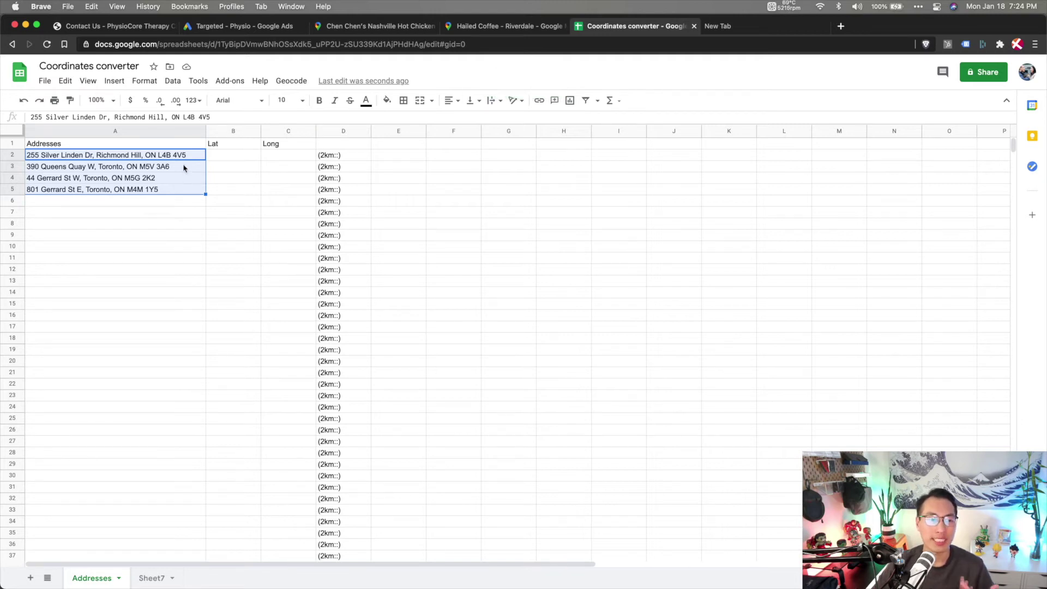
left_click_drag(194, 155, 292, 191)
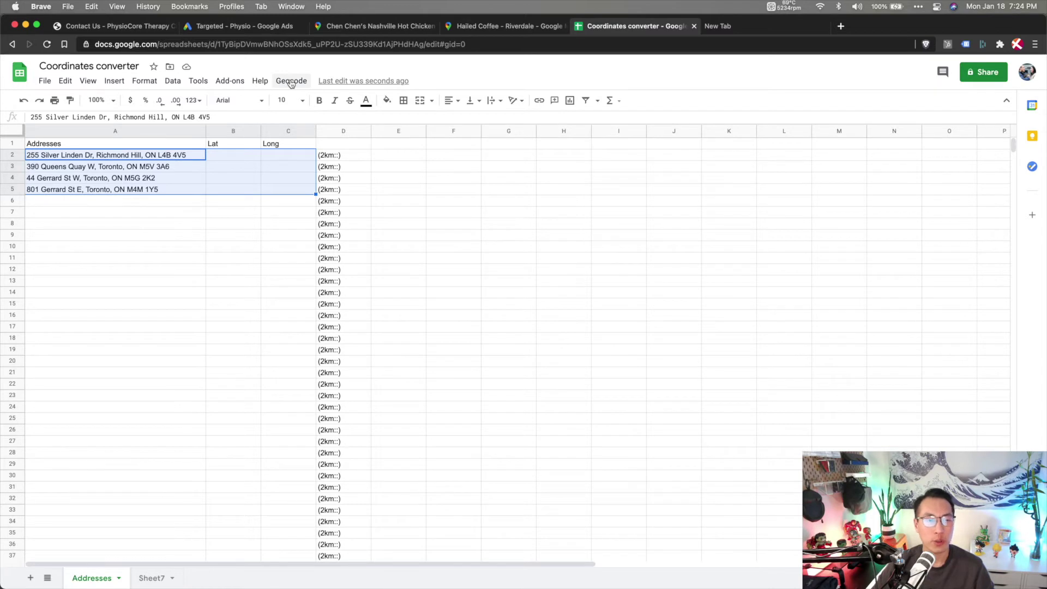
left_click(291, 82)
left_click(321, 104)
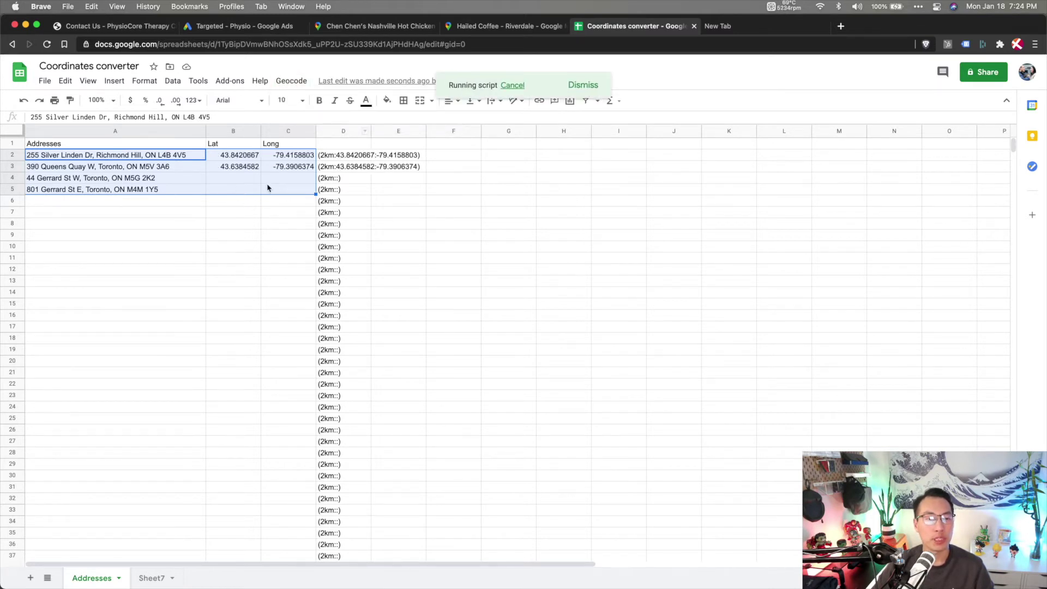
left_click(224, 204)
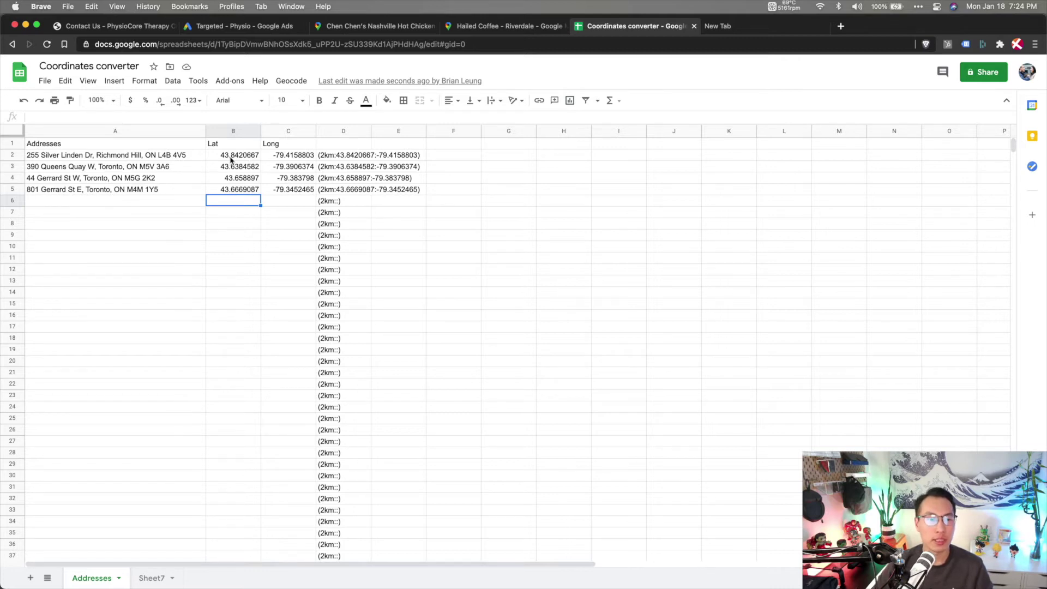
Step: Drop the trailing digit from B2 and C2, giving 43.842066 and -79.41588
double_click(240, 156)
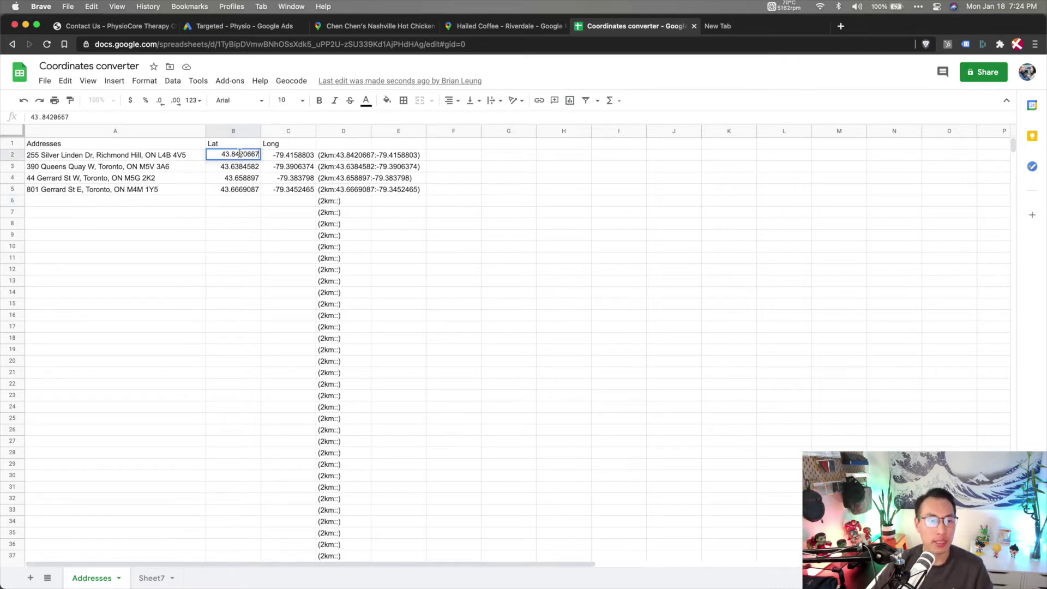
left_click_drag(231, 154, 255, 152)
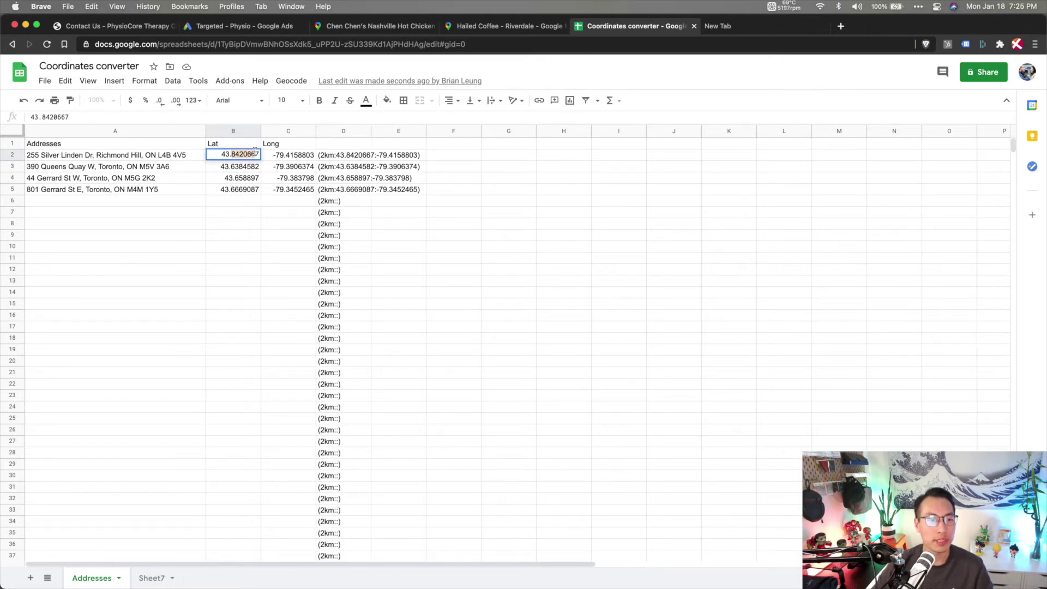
key("Escape")
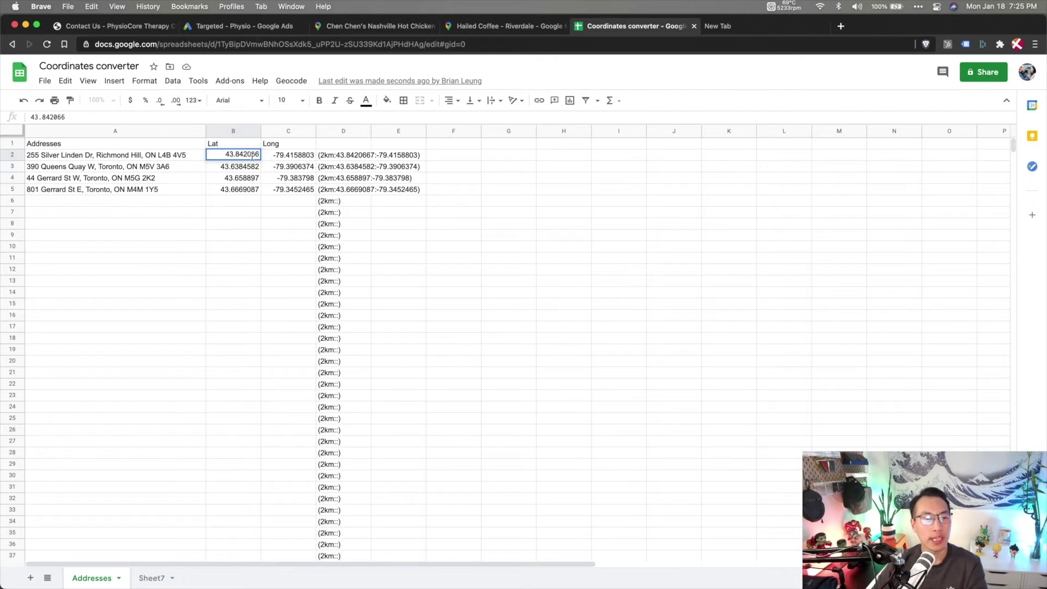
key("BackSpace")
left_click(311, 156)
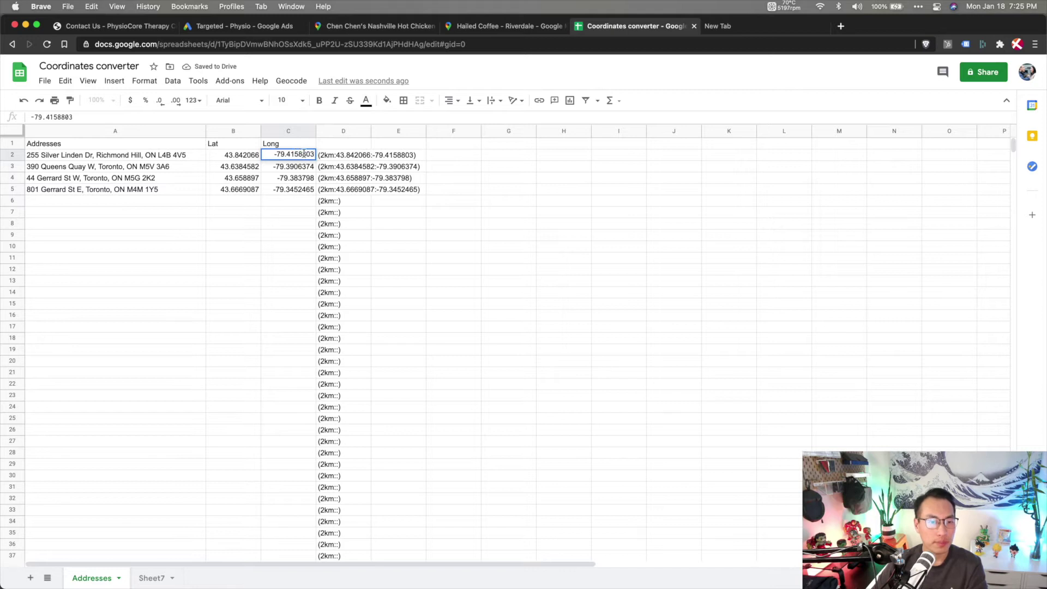
key("BackSpace")
key("Return")
left_click(313, 156)
left_click(59, 118)
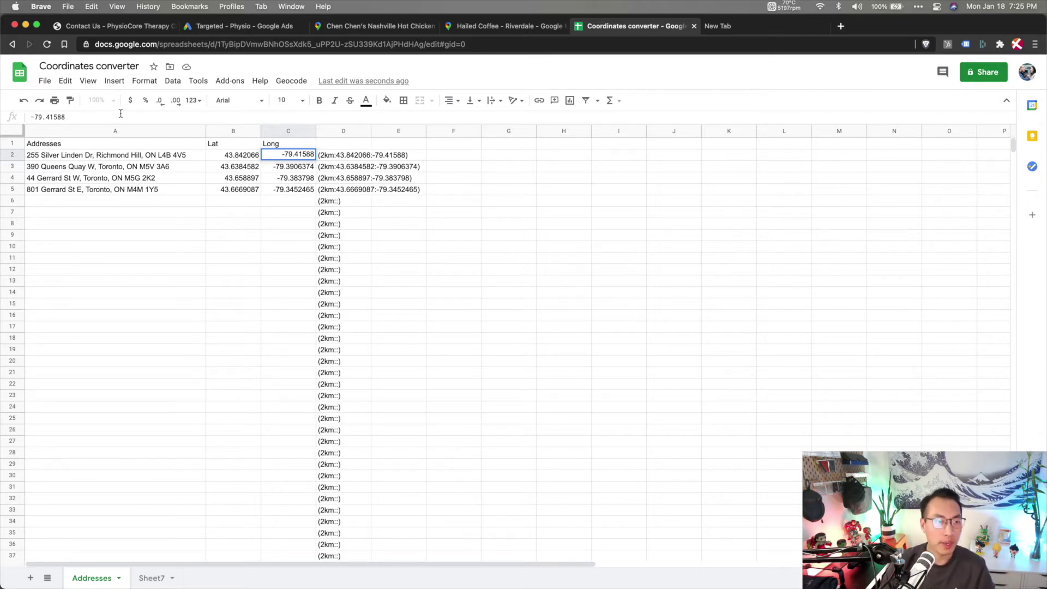
Step: Enter C2 as ="-79.415880" so the longitude keeps six decimals as text
type("=\"")
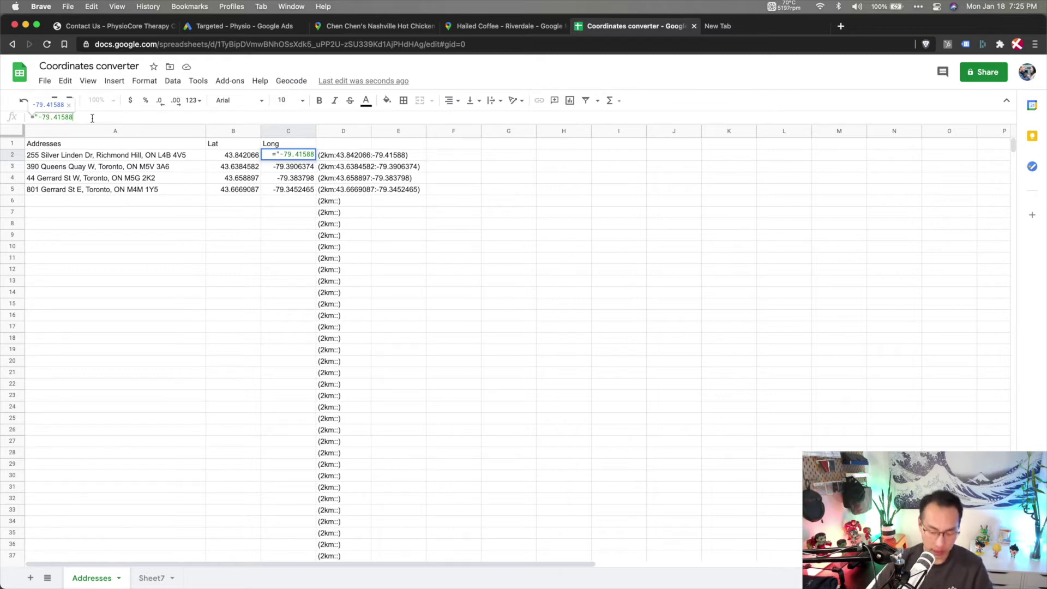
left_click(92, 118)
type("0\"")
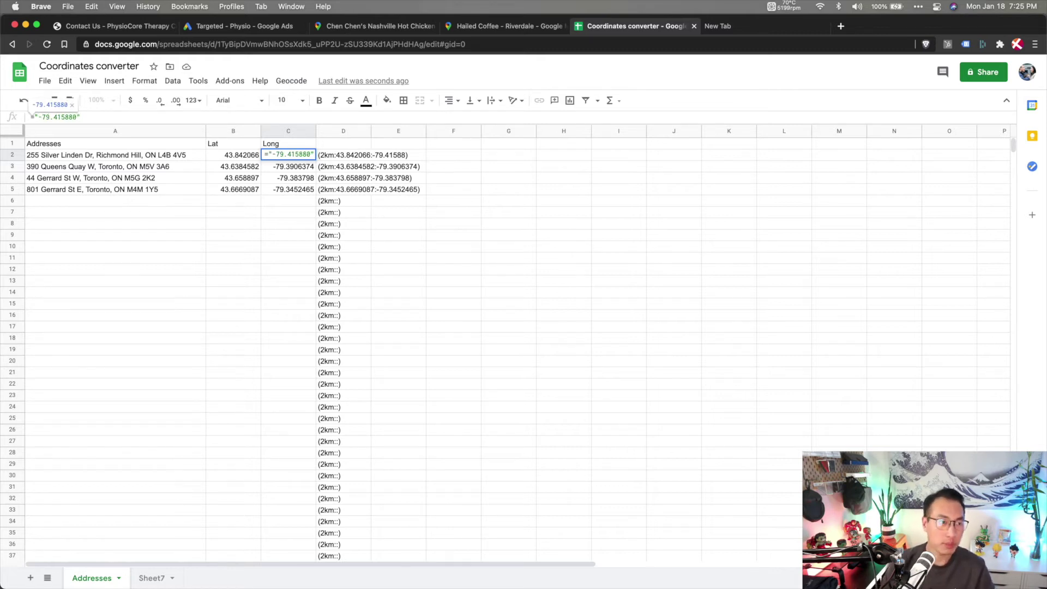
key("Return")
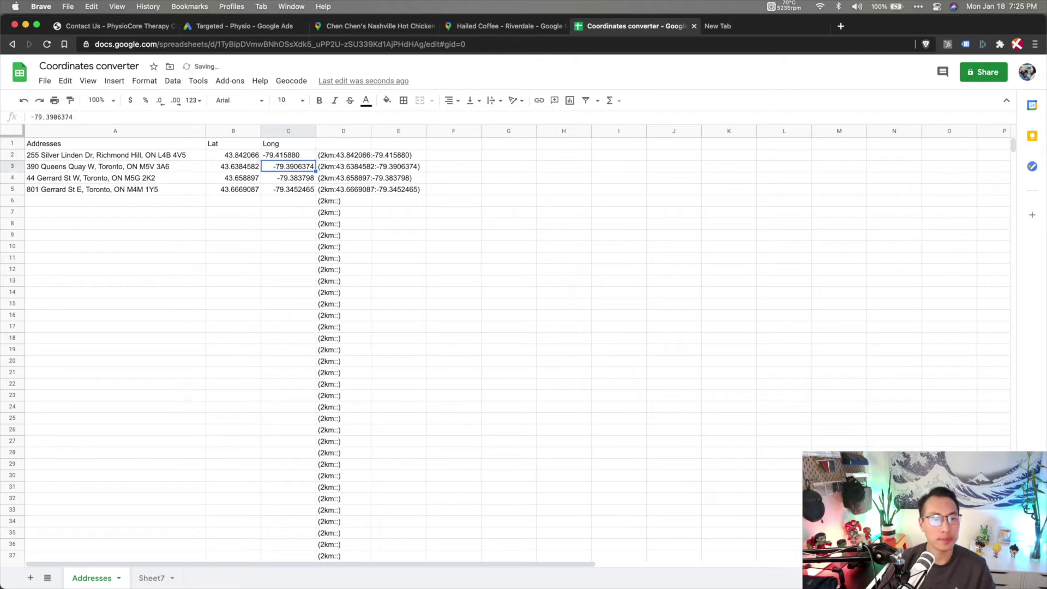
Step: Trim B3, C3, B5 and C5 to six decimals, then copy the 2 km radius strings in D2:D5
left_click(253, 165)
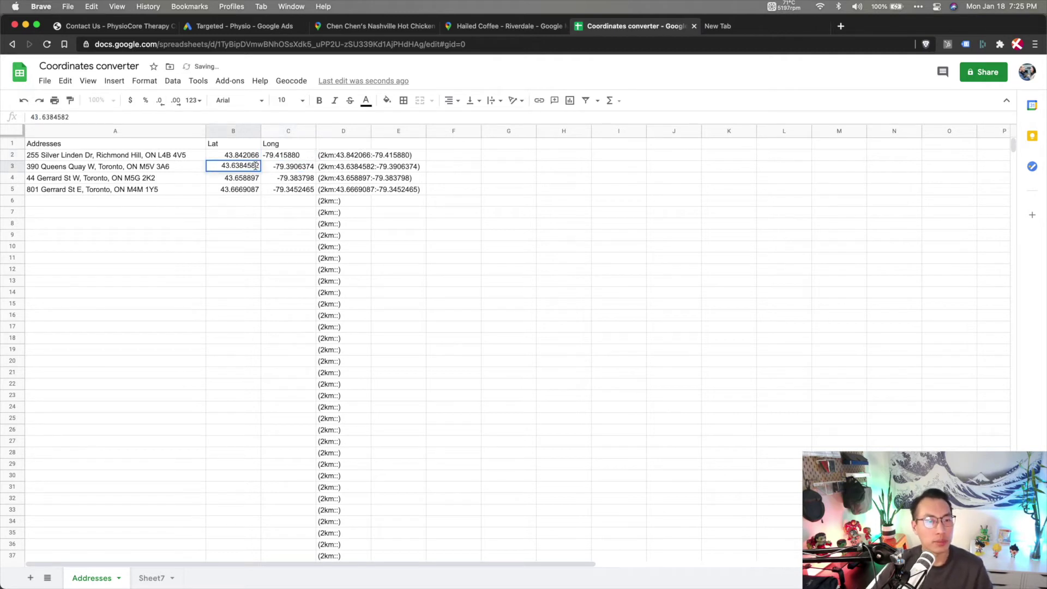
key("BackSpace")
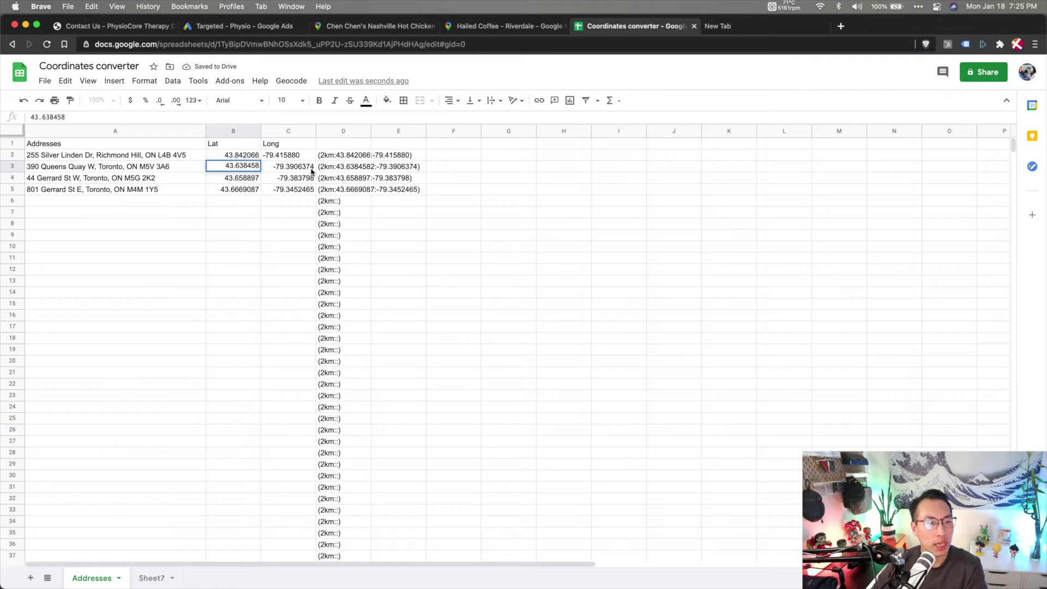
left_click(313, 167)
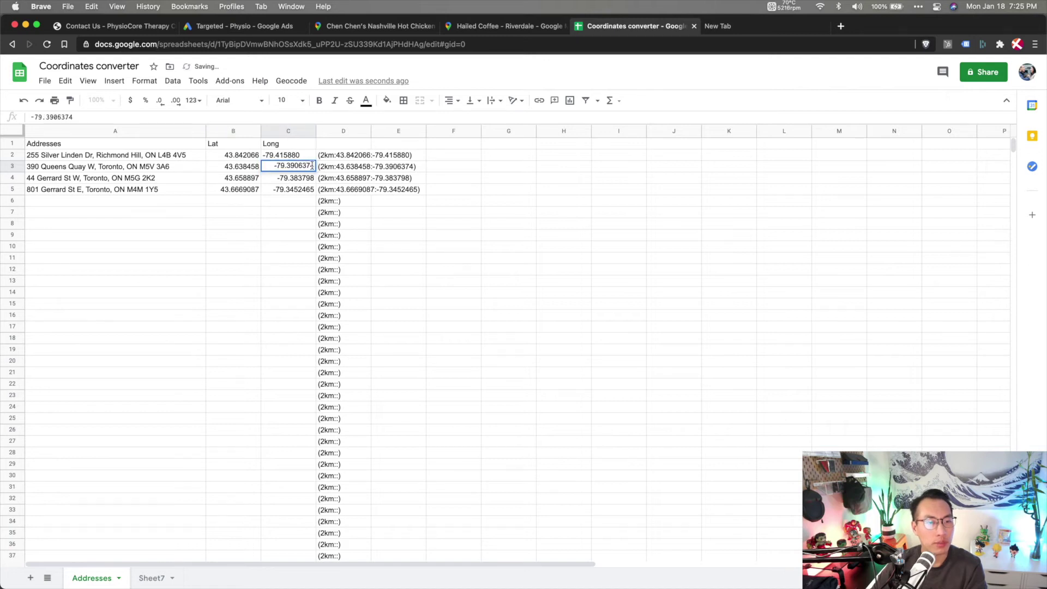
key("BackSpace")
left_click(308, 179)
left_click(239, 182)
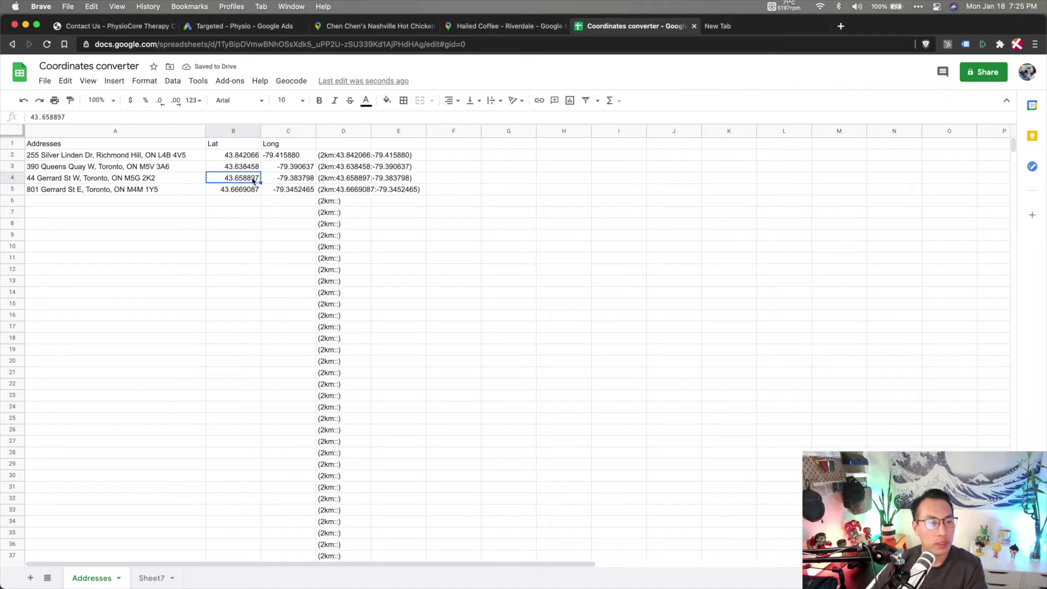
double_click(239, 192)
key("BackSpace")
left_click(302, 189)
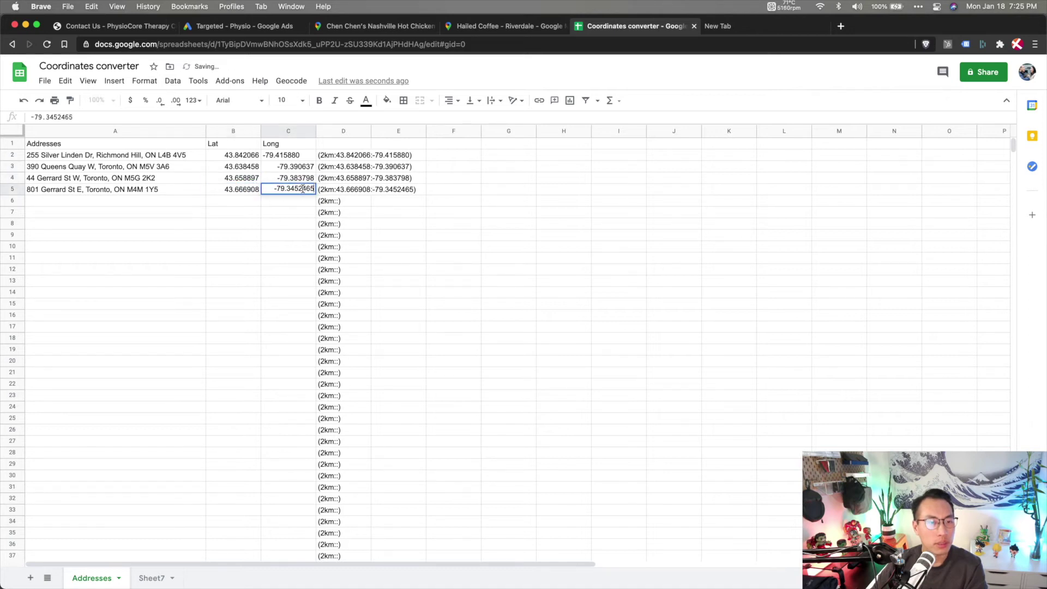
key("BackSpace")
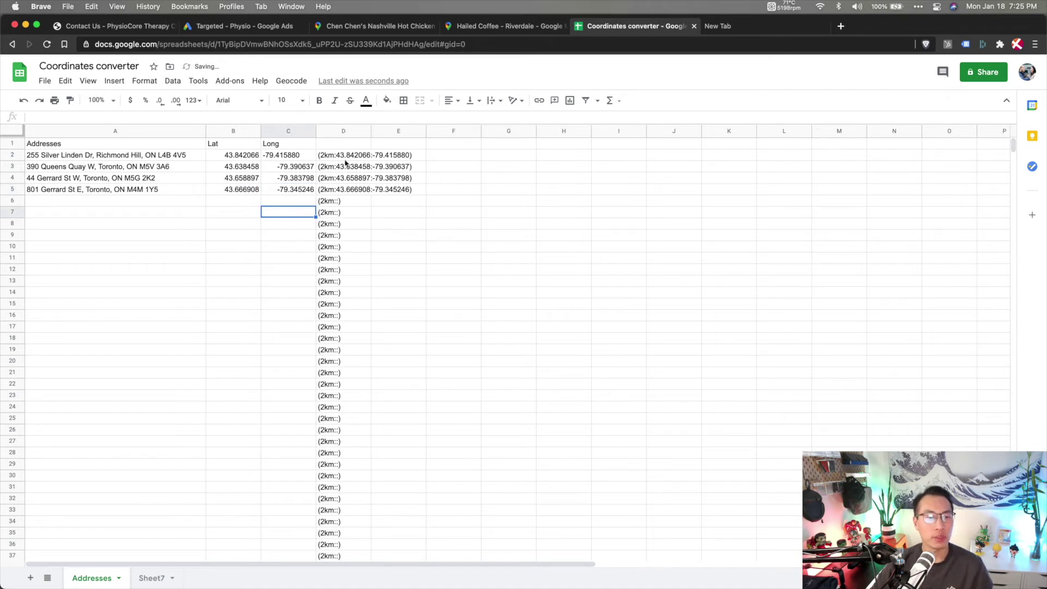
left_click_drag(345, 157, 333, 191)
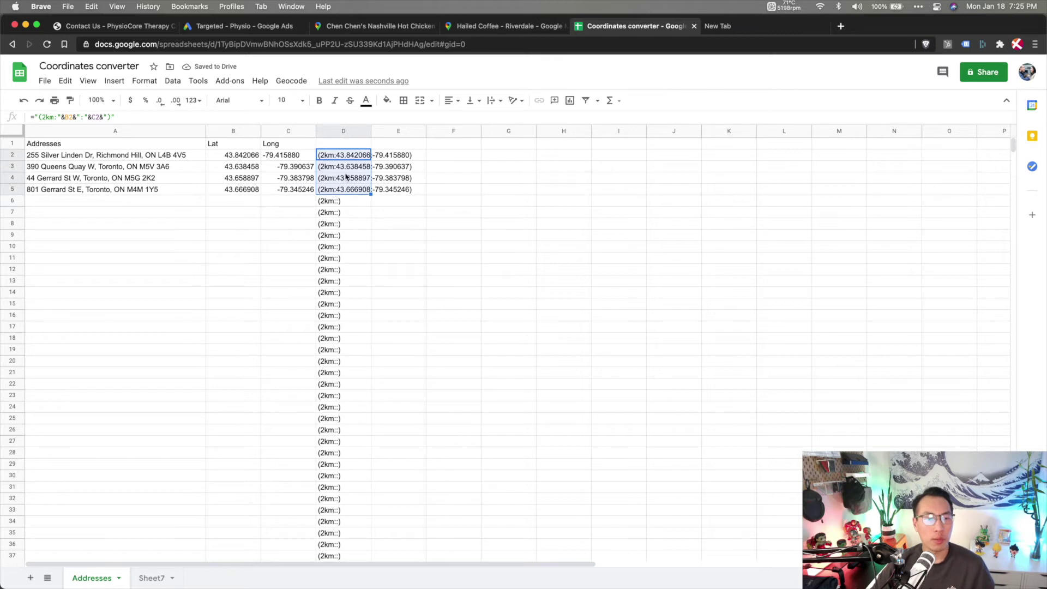
key("super+c")
Step: In Google Ads Editor, undo the three added 2 km radius rows and select the Geo-fenced Queries campaign
key("super+Tab")
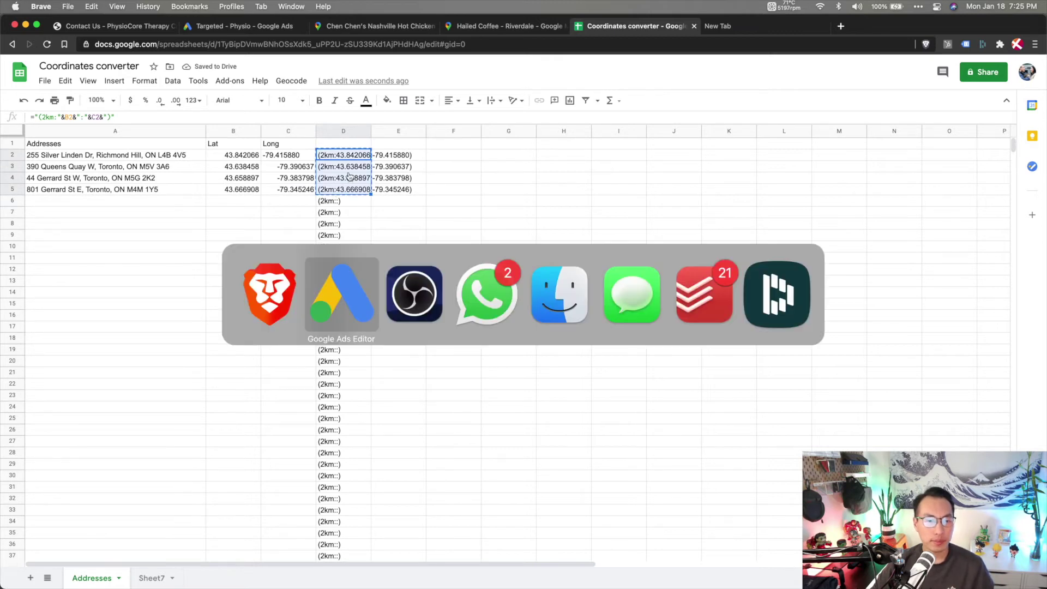
key("super+Tab")
key("super+shift+Tab")
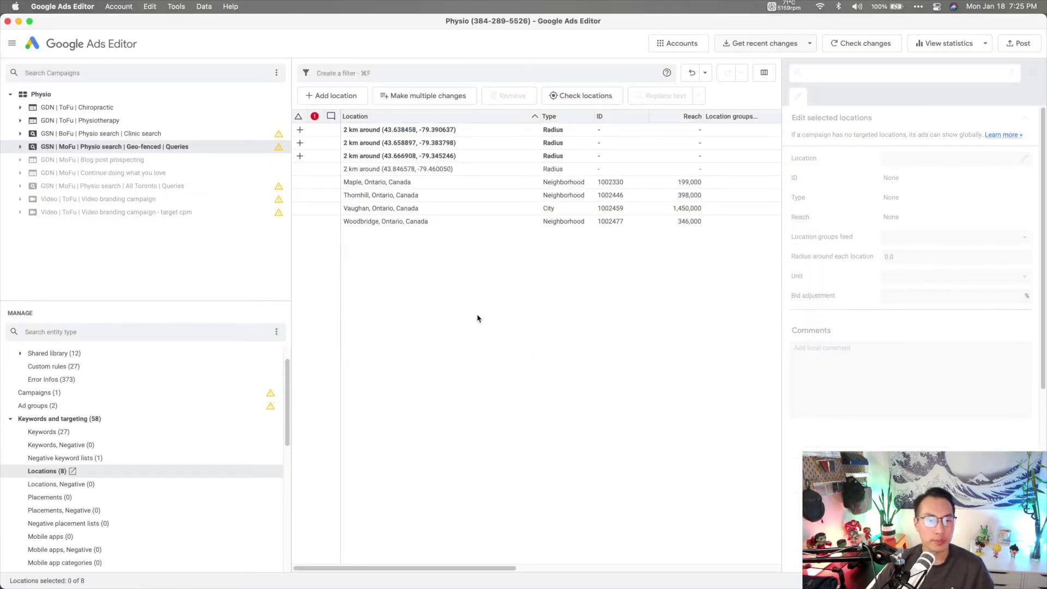
key("super+z")
key("super+z")
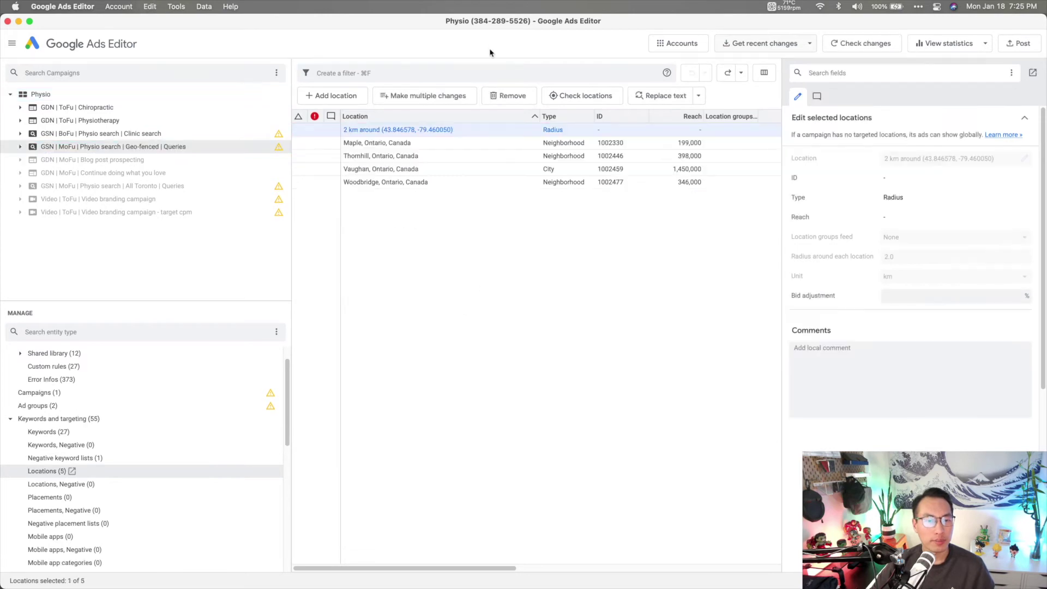
left_click(154, 278)
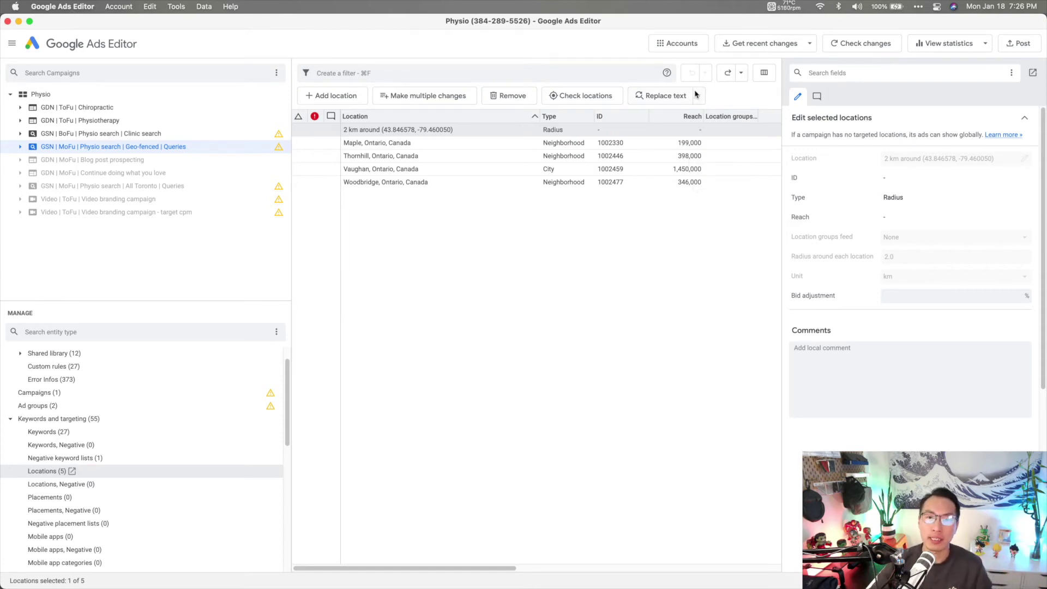
Step: Open the Get recent changes download options in Google Ads Editor
left_click(810, 43)
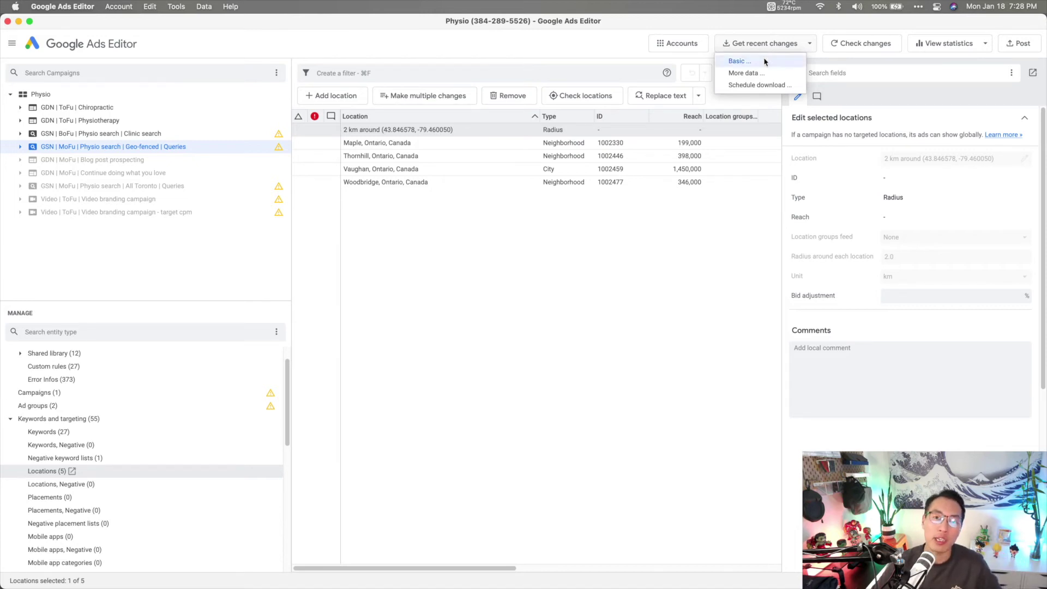
Step: Reopen the Basic recent-changes download and limit it to 'Campaigns I select'
left_click(764, 61)
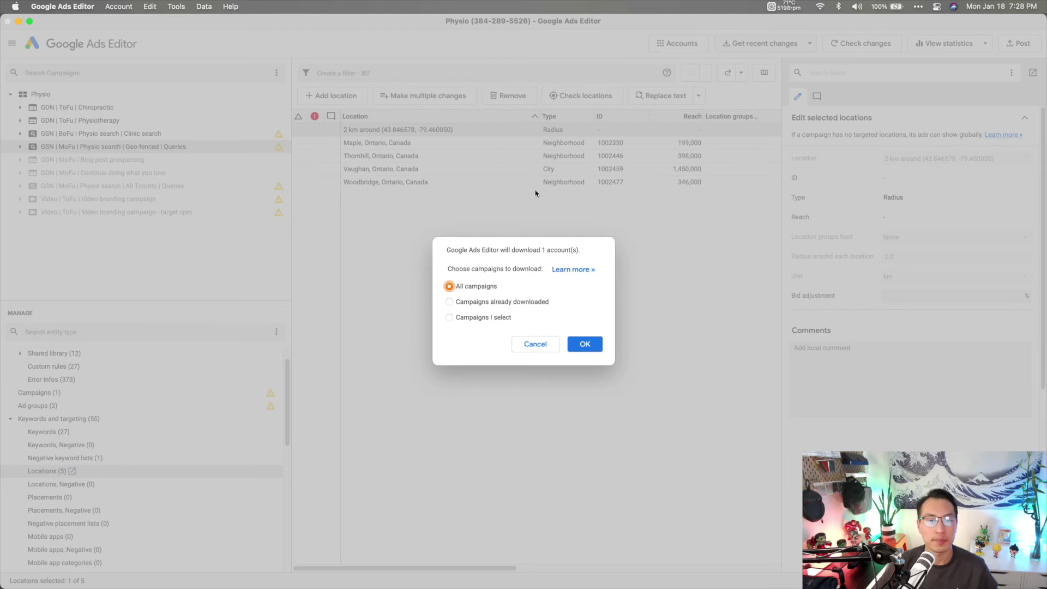
left_click(551, 348)
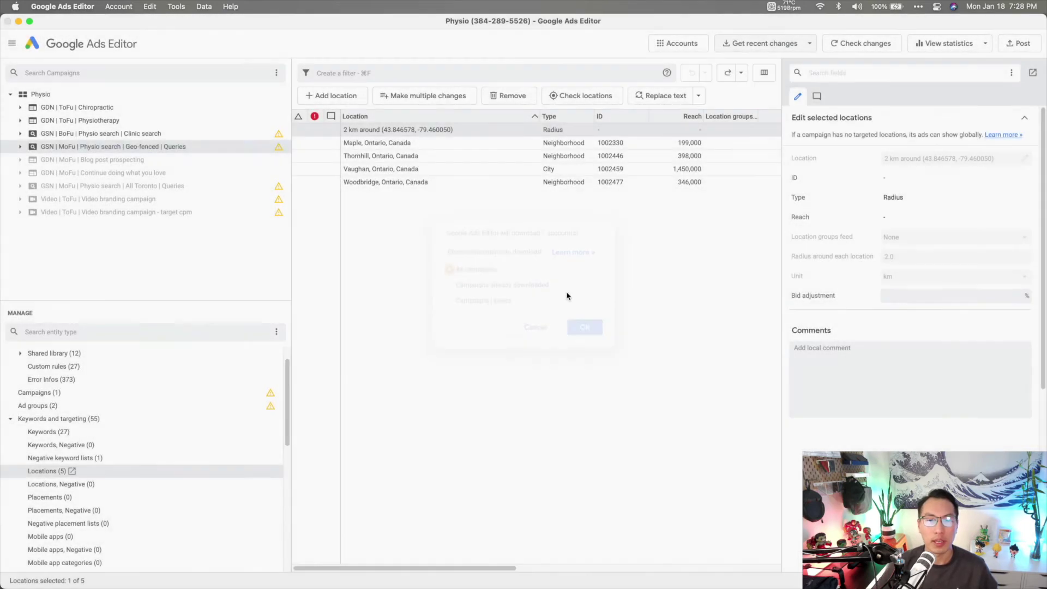
left_click(762, 47)
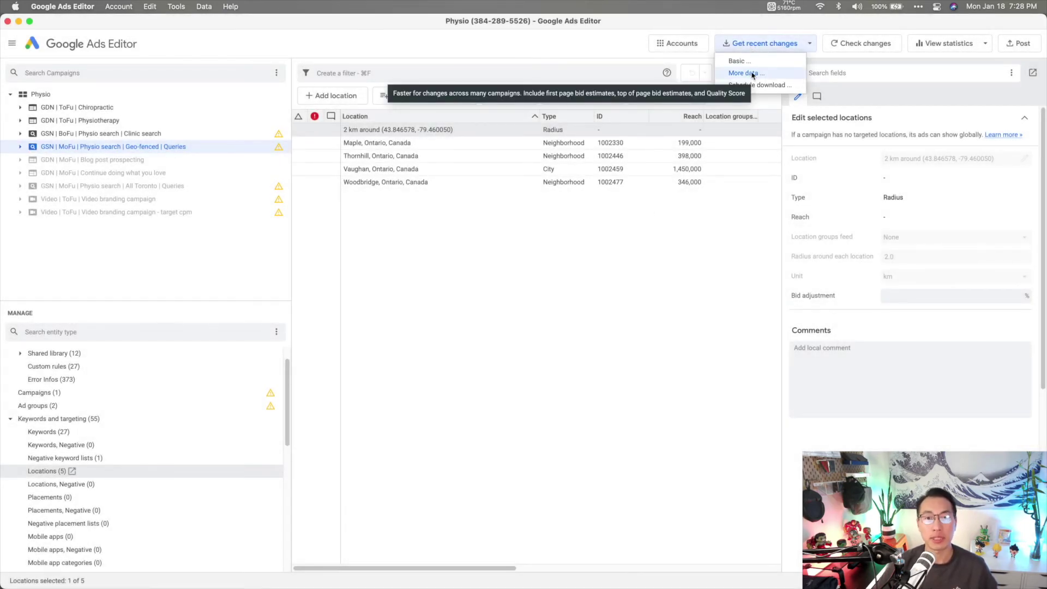
left_click(755, 62)
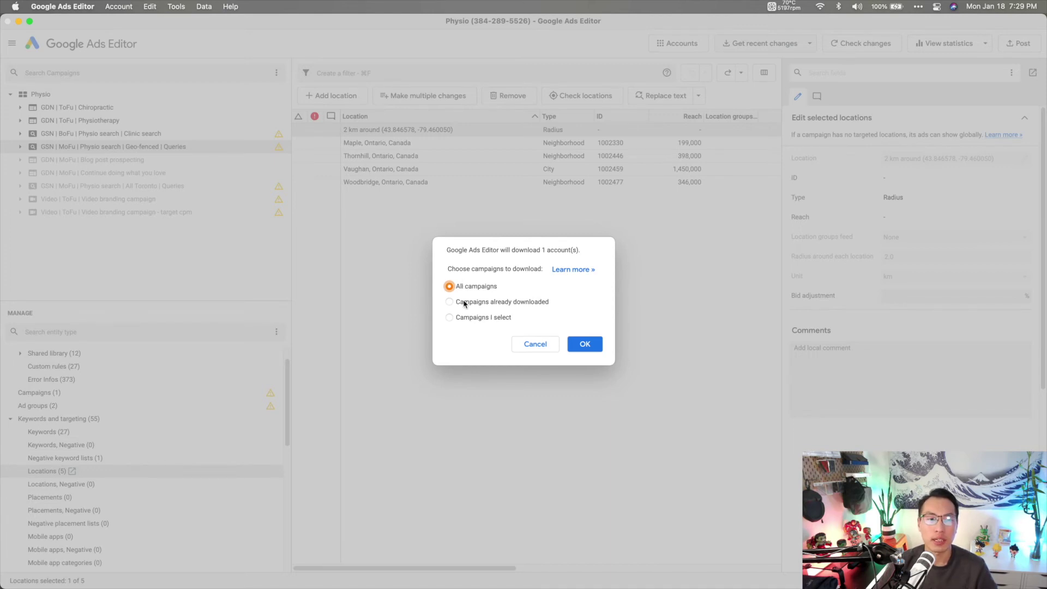
left_click(472, 303)
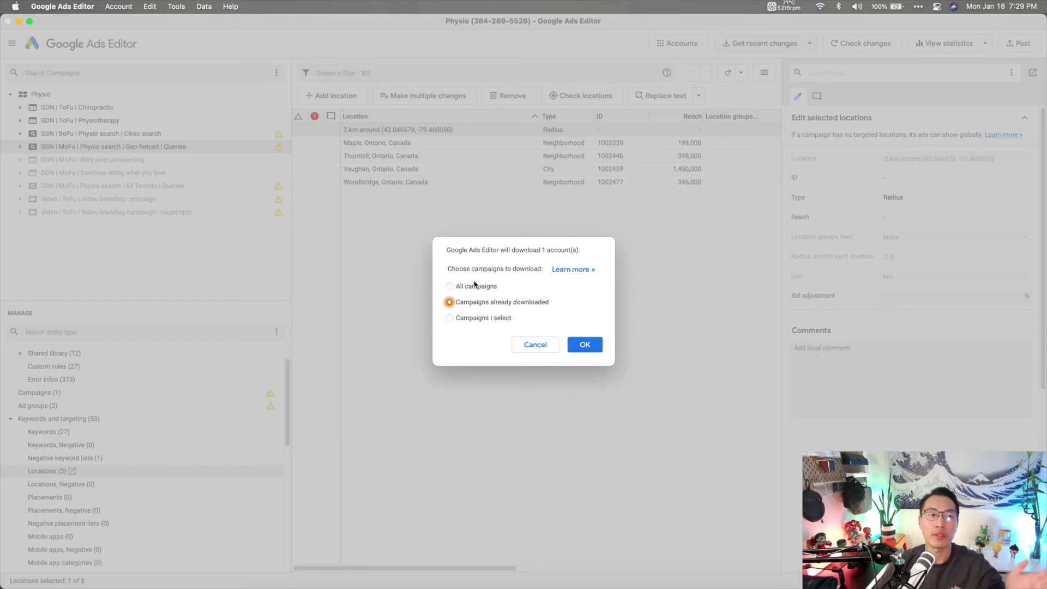
left_click(482, 319)
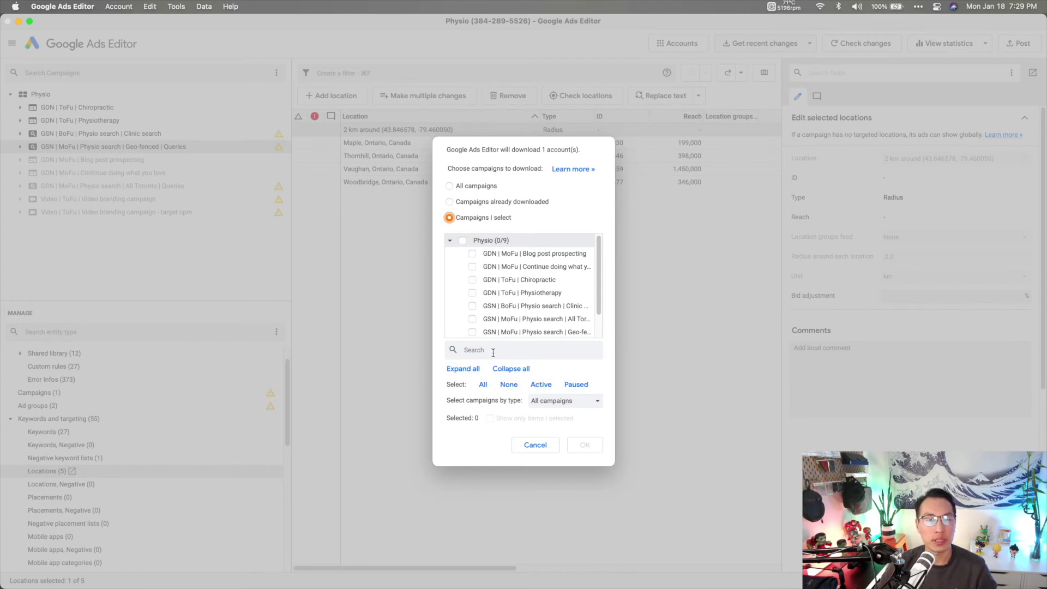
Step: Clear every campaign tick in the download checklist
scroll(499, 316, "down", 2)
scroll(486, 299, "up", 2)
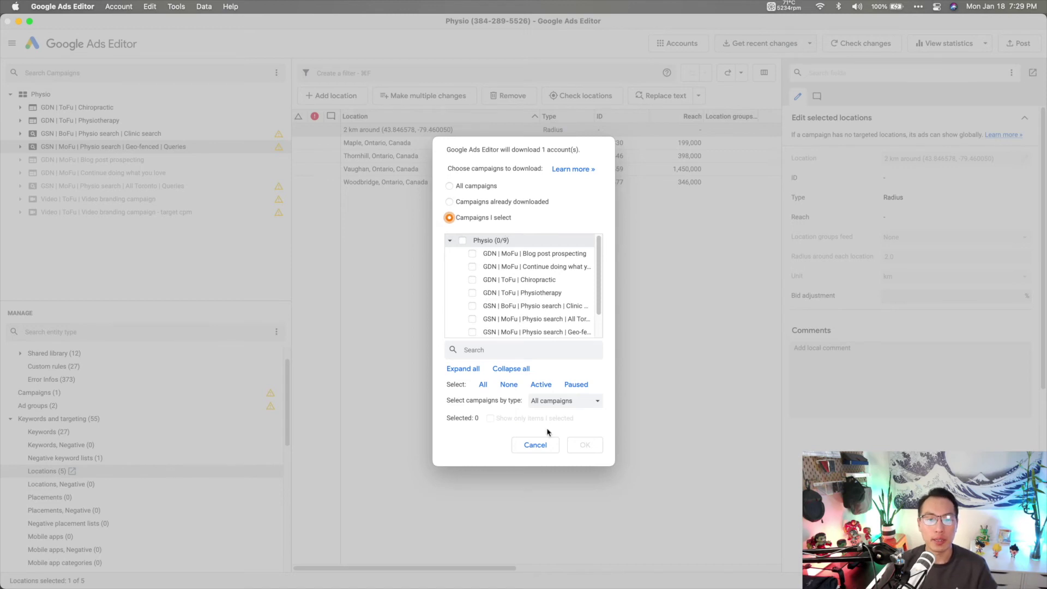
left_click(542, 384)
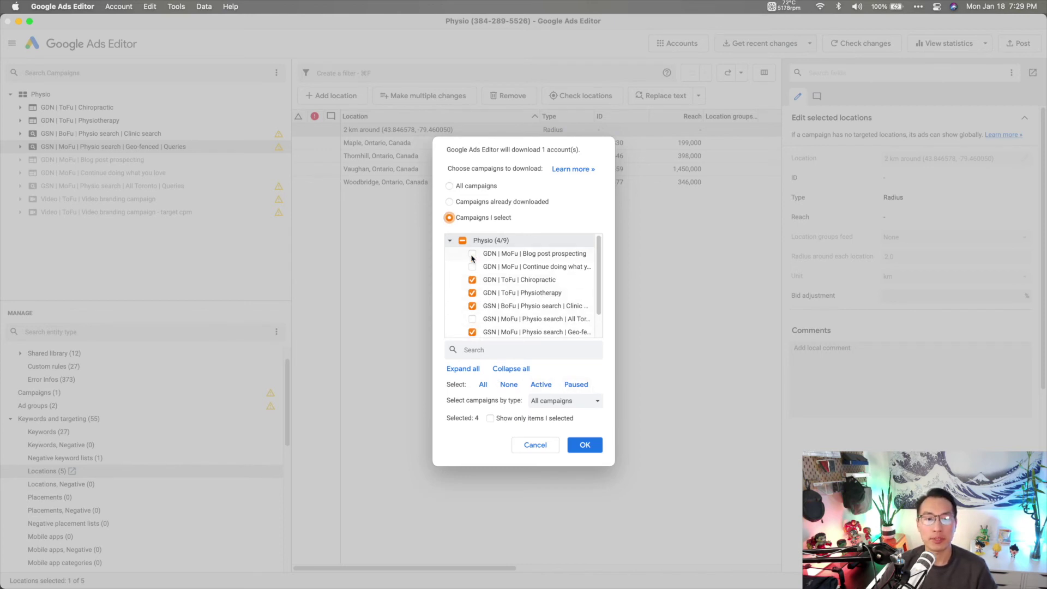
left_click(462, 241)
left_click(462, 240)
Step: Filter the checklist by 'GSN' and tick the three GSN campaigns, including the geo-fenced one
left_click(482, 351)
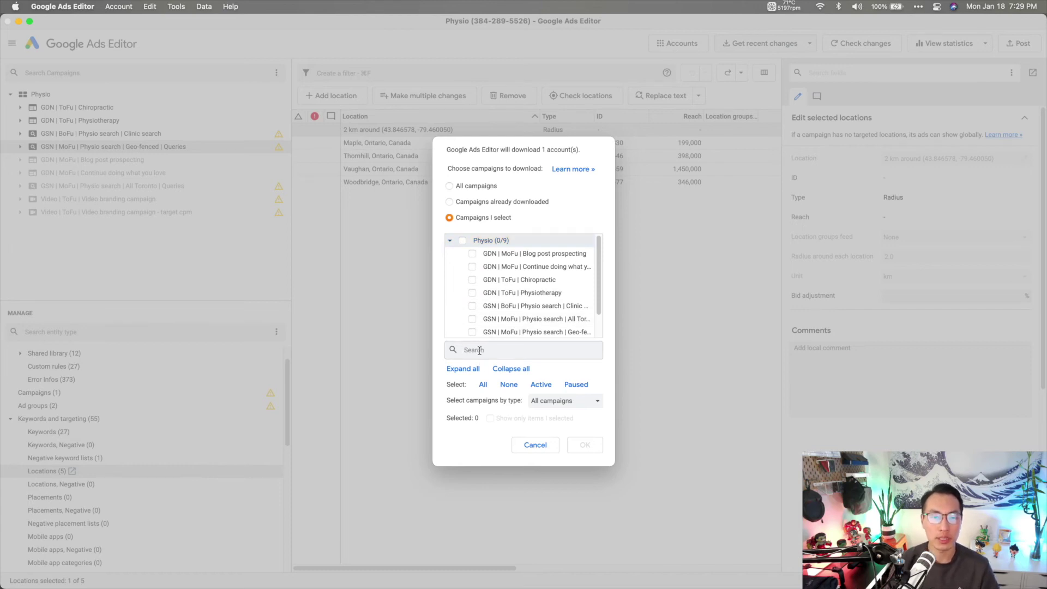
type("GSN")
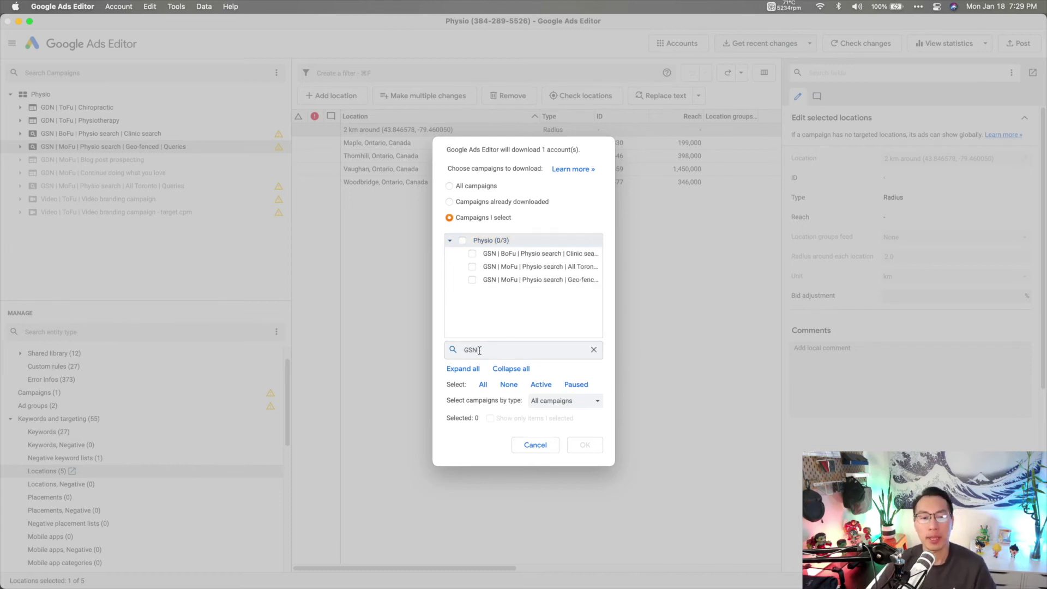
left_click(473, 254)
left_click(472, 267)
left_click(472, 280)
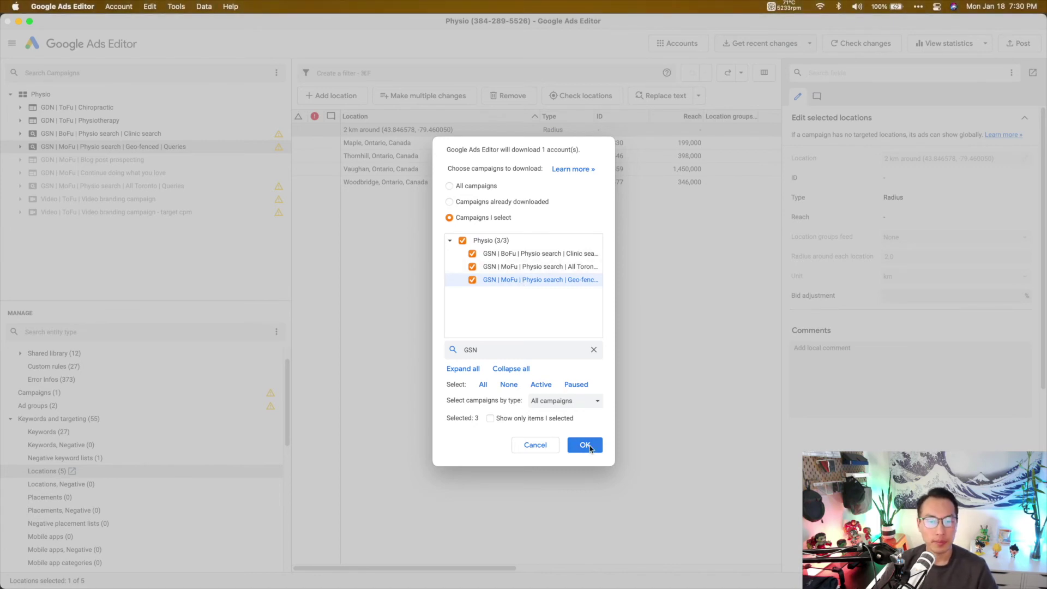
Step: Switch the download back to All campaigns and confirm with OK
left_click(469, 186)
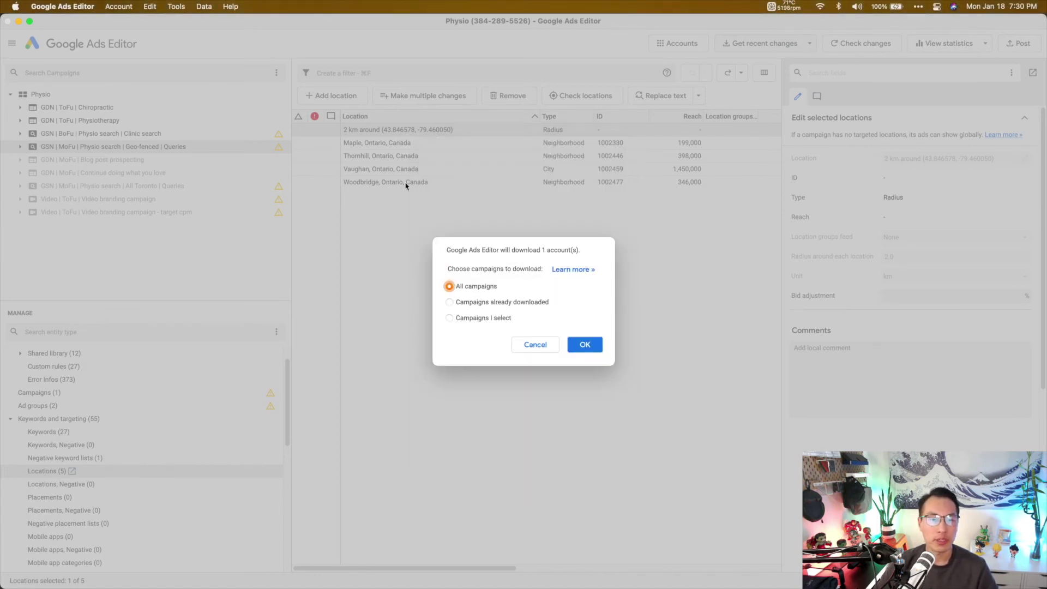
left_click(584, 346)
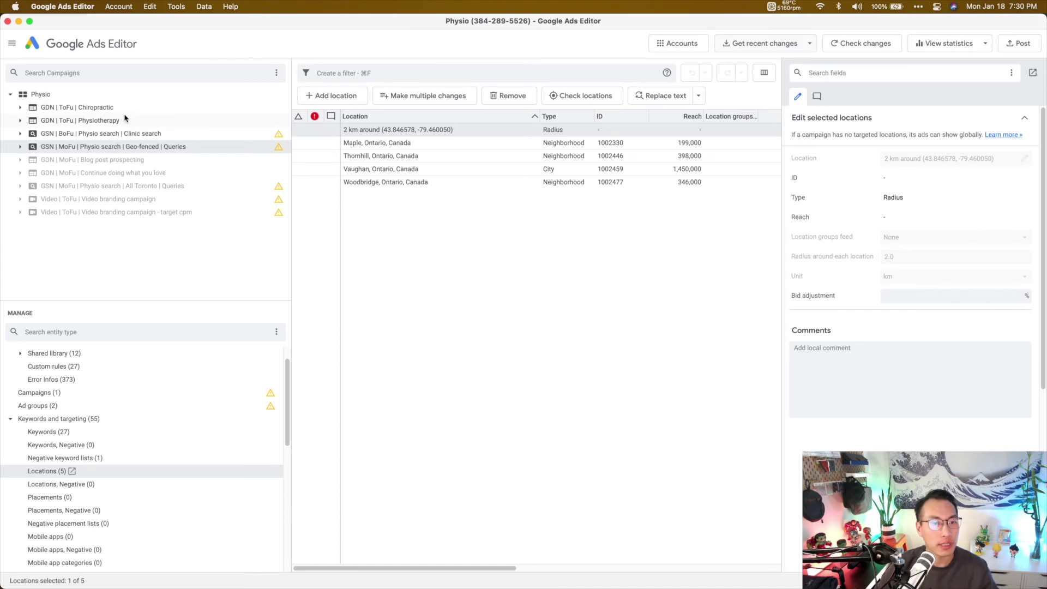
Step: Paste the four coordinate targets from the sheet into the Make multiple changes locations grid
key("super+Tab")
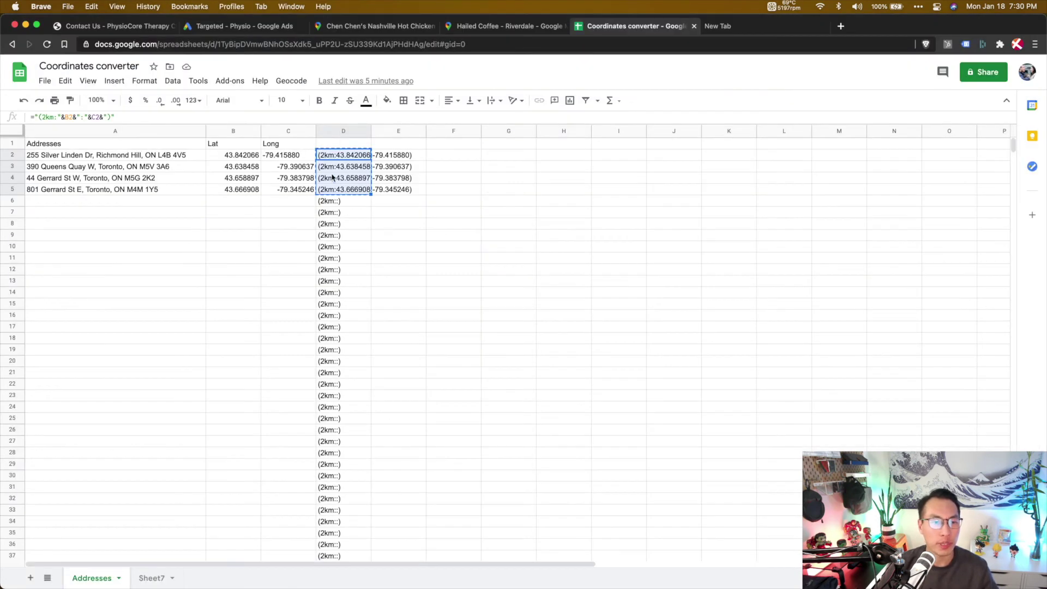
key("super+Tab")
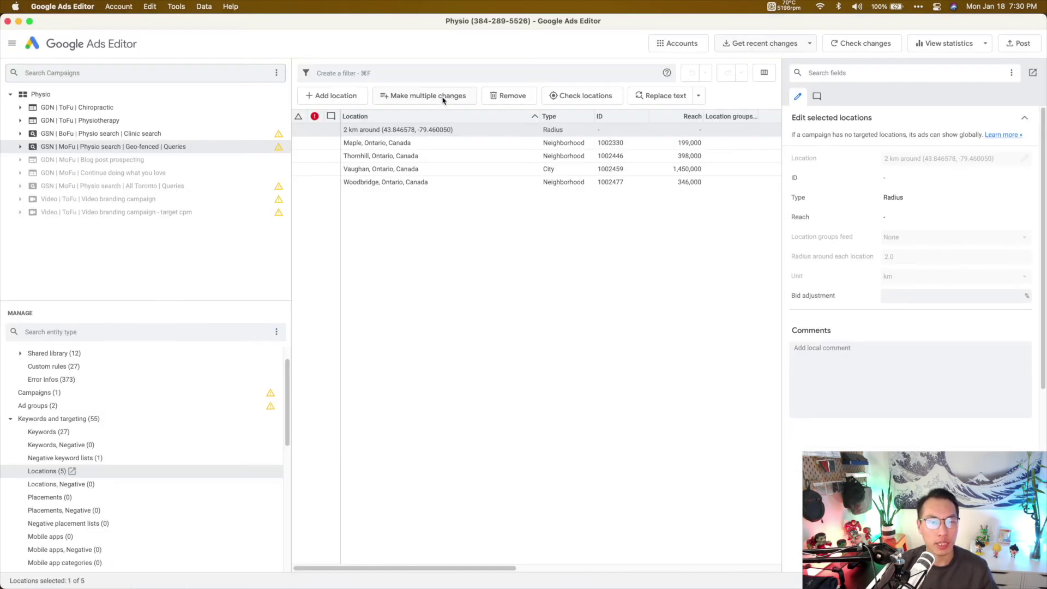
left_click(442, 99)
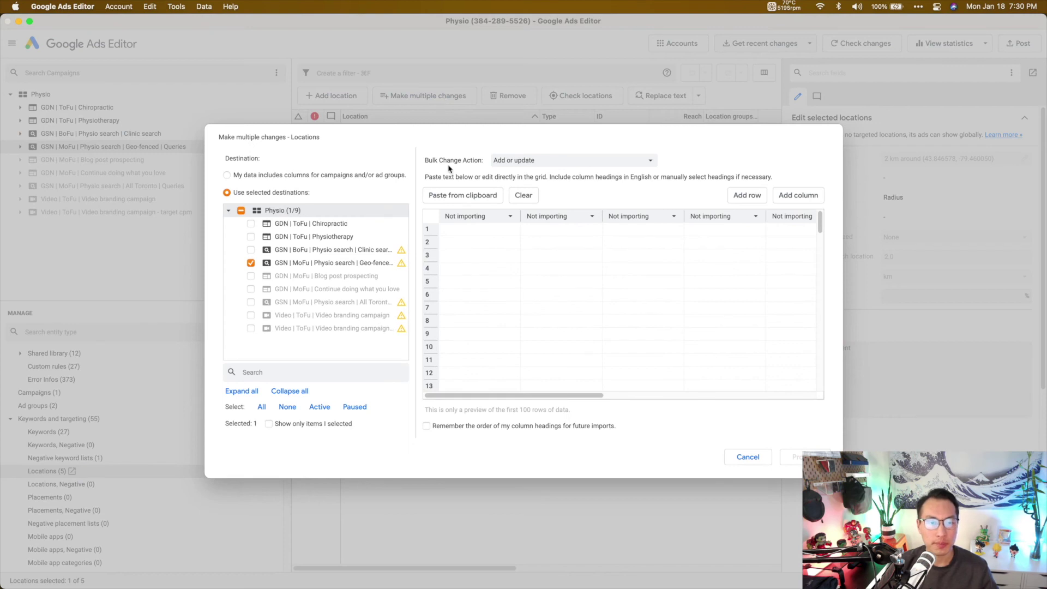
key("super+Tab")
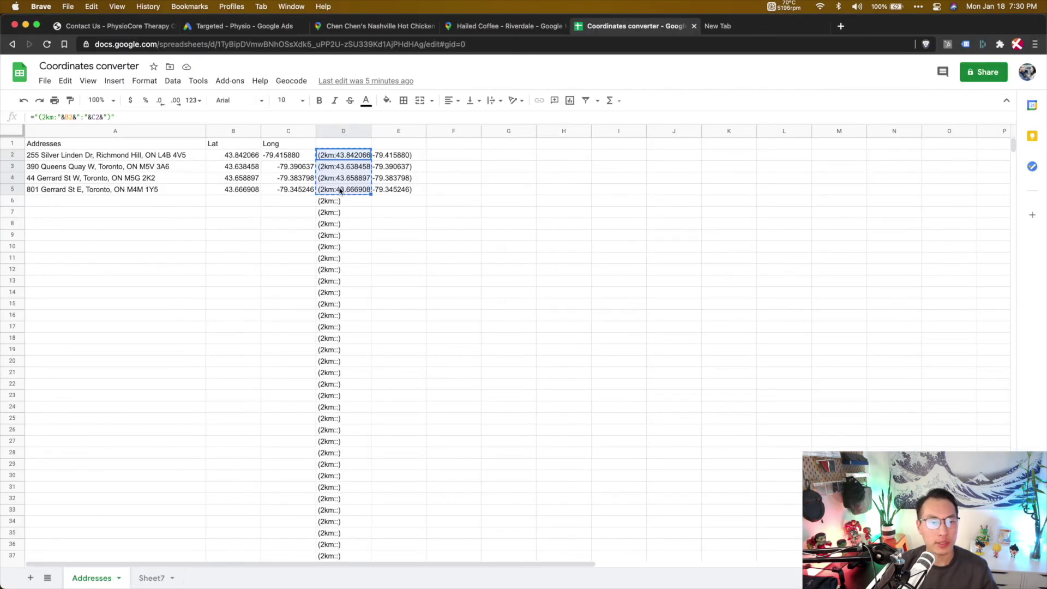
key("super+Tab")
key("super+v")
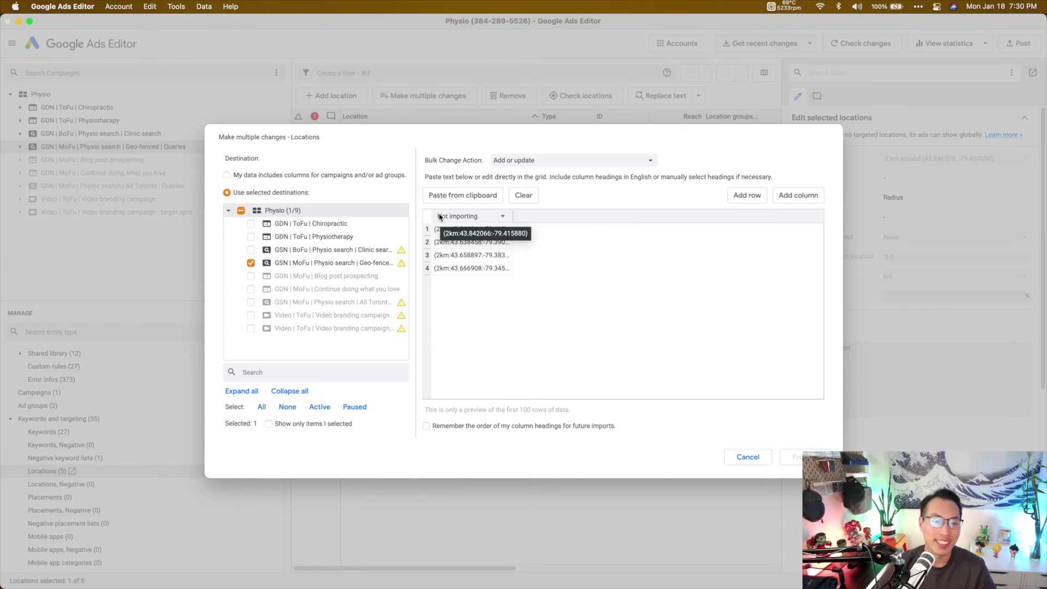
Step: Set the pasted column heading to Location, process and review the four additions, and keep them
left_click(440, 217)
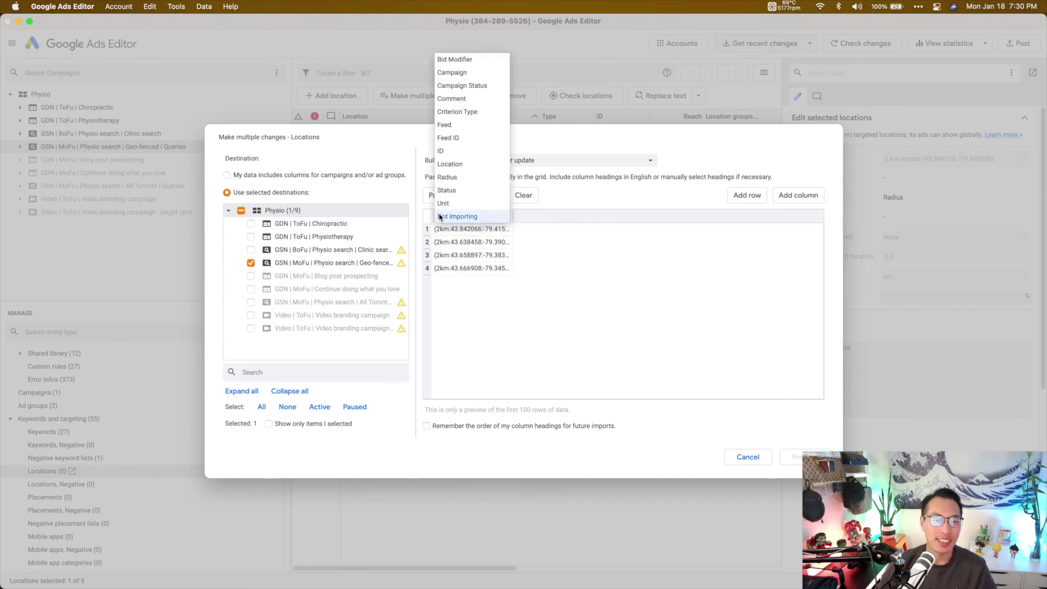
left_click(470, 164)
left_click(790, 457)
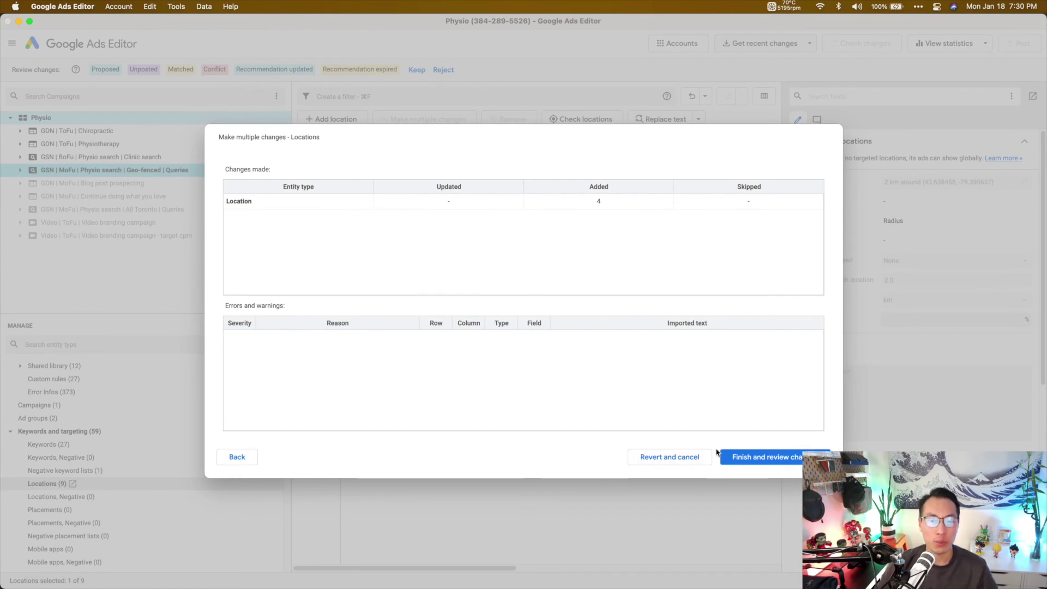
left_click(770, 457)
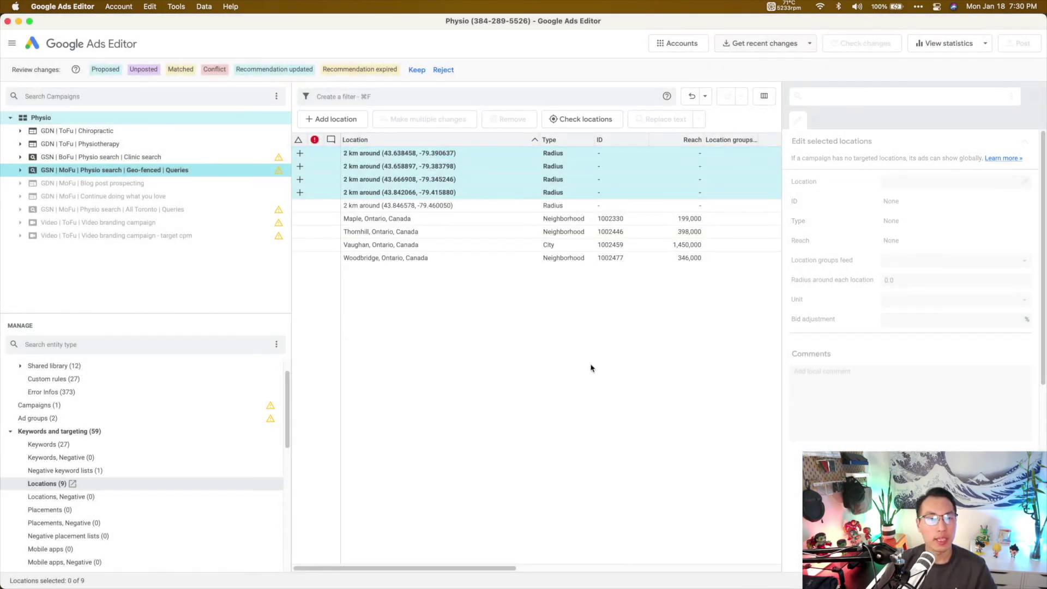
left_click(417, 68)
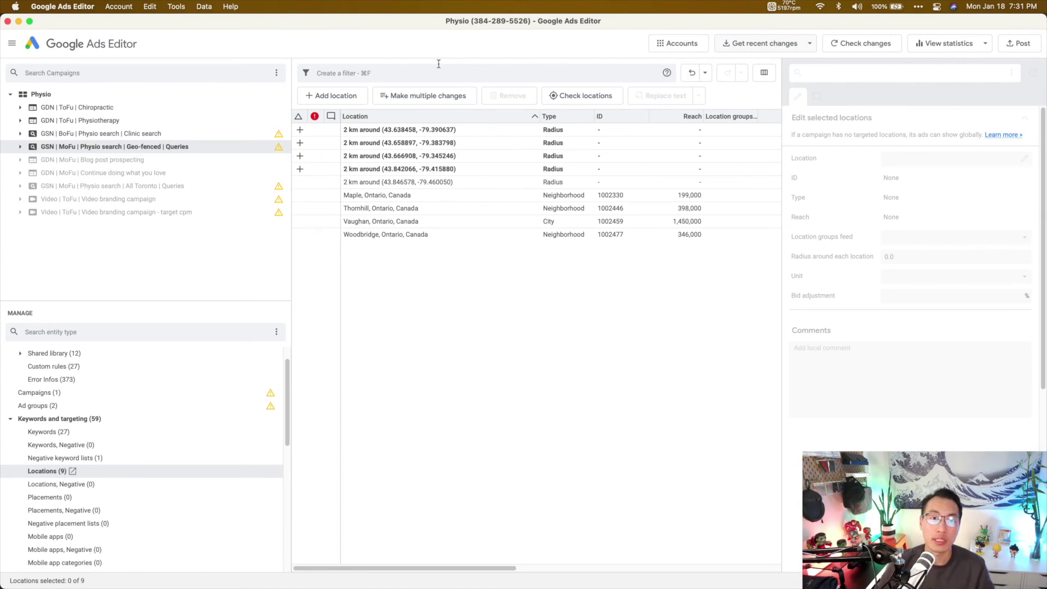
Step: Copy the four addresses in A2:A5 and paste them twice into A6:A13
key("super+Tab")
left_click_drag(202, 154, 172, 196)
key("super+c")
left_click(134, 203)
key("super+v")
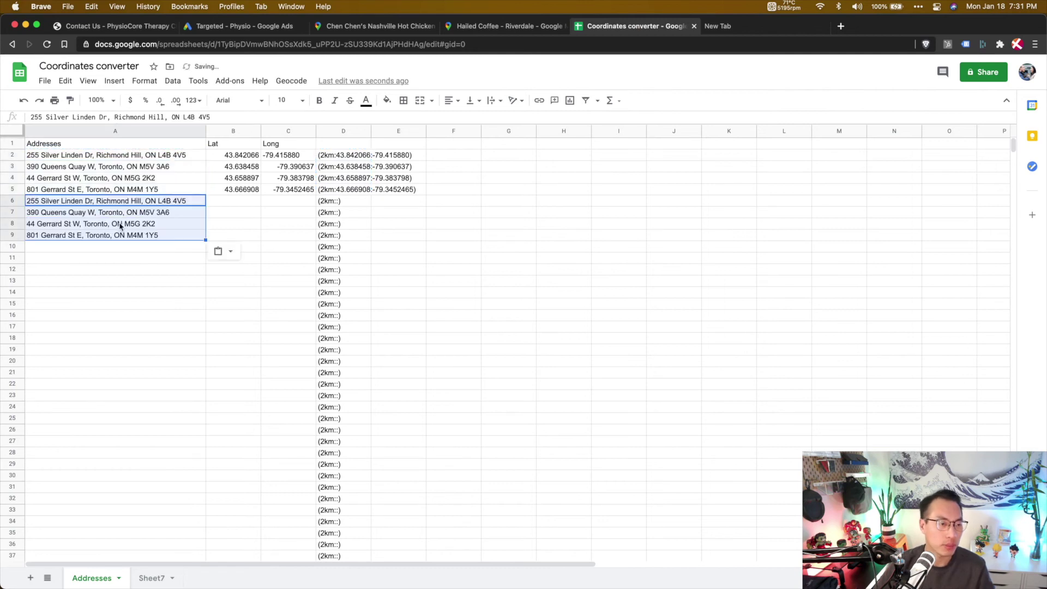
key("Down")
key("Down")
key("Down")
key("Down")
key("super+v")
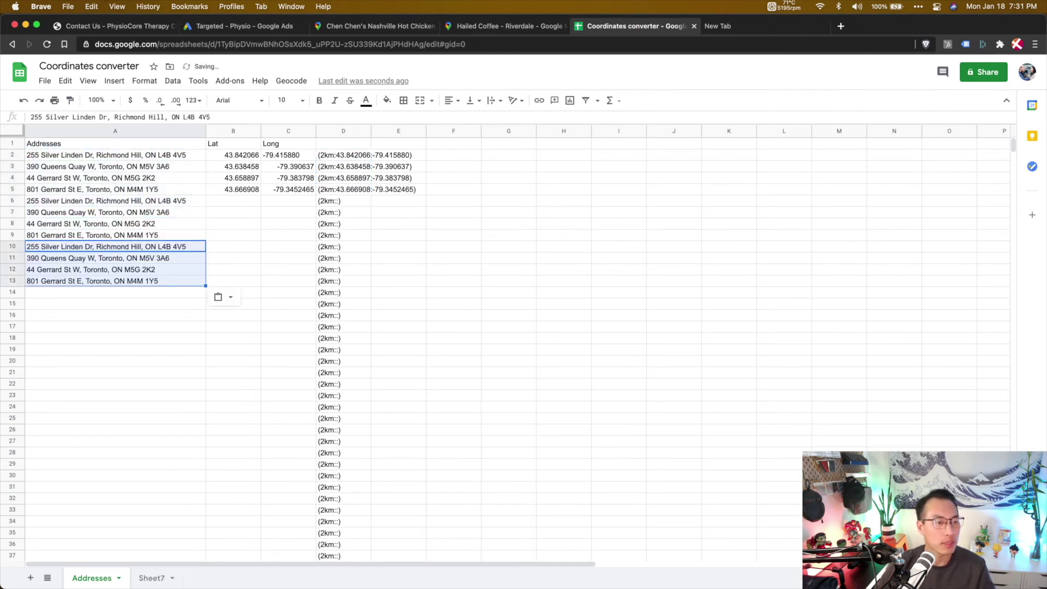
Step: Copy the twelve addresses A2:A13 and paste them into A14:A37
left_click_drag(147, 154, 118, 293)
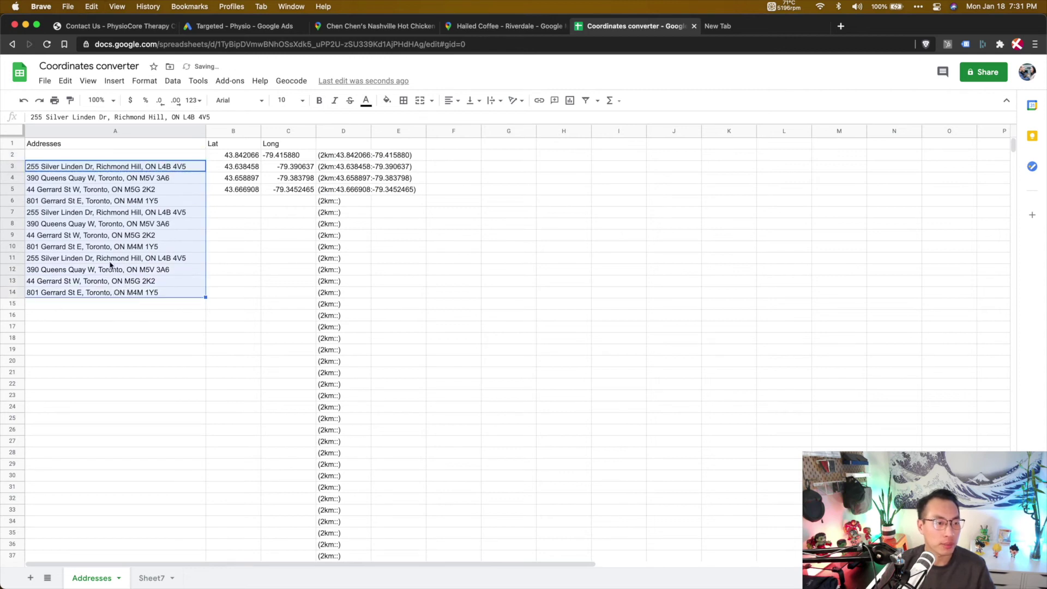
key("super+z")
key("super+c")
left_click(98, 293)
key("super+v")
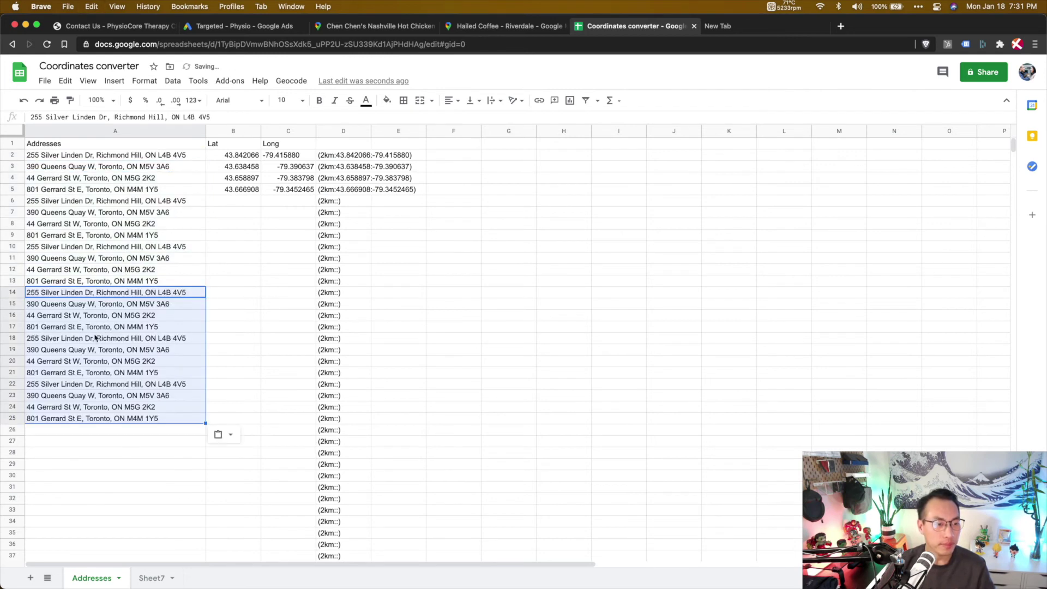
left_click(98, 430)
key("super+v")
Step: Copy addresses A2:A37 and paste them again below the end of column A
left_click(117, 407)
key("super+a")
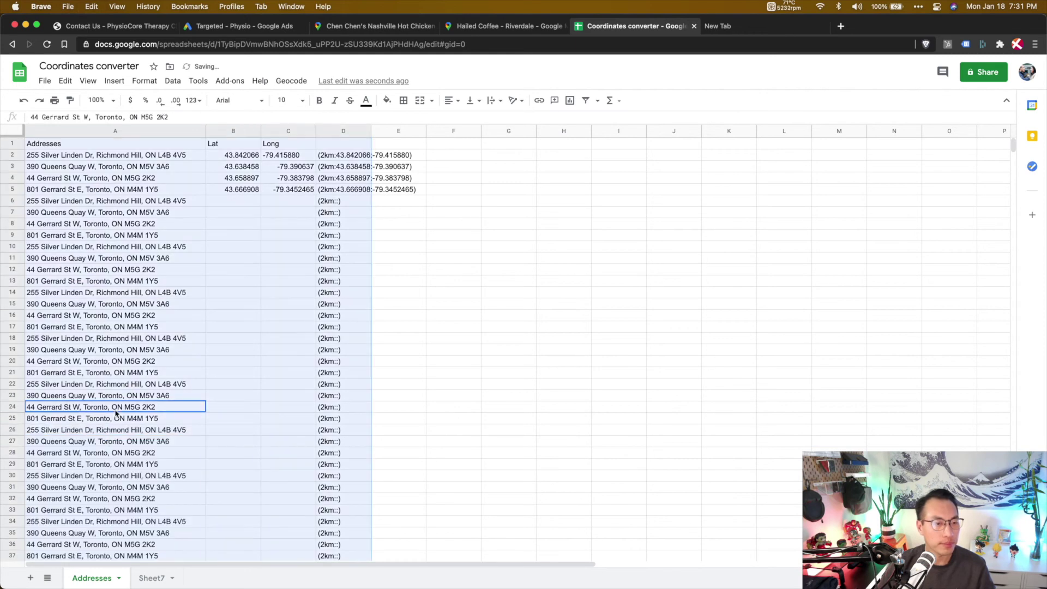
left_click(168, 157)
key("super+shift+Down")
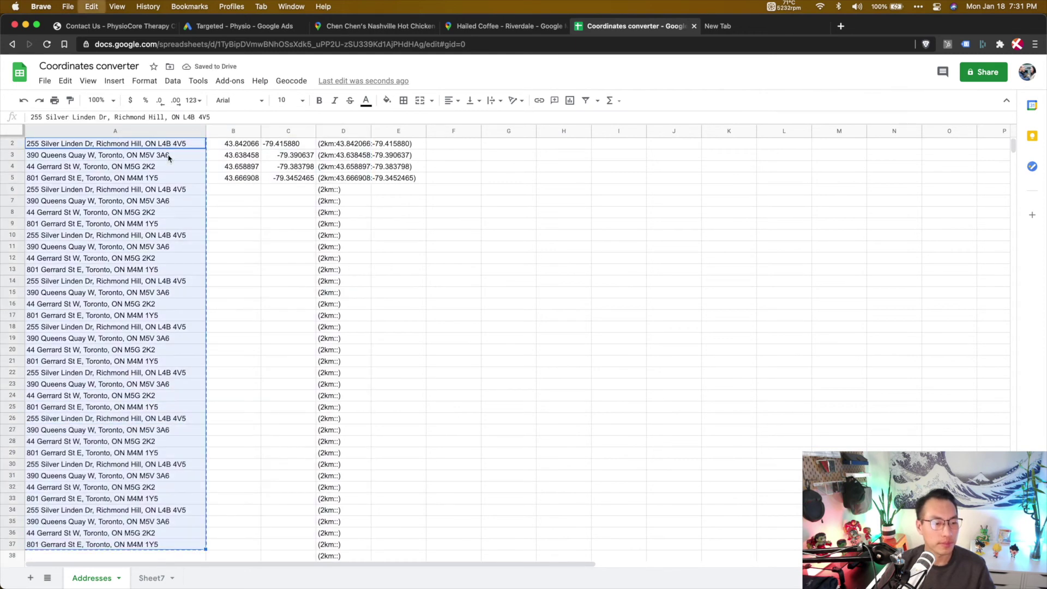
key("super+c")
left_click(168, 156)
key("super+Down")
key("Down")
key("super+v")
Step: Clear the stray pasted cells B65:H80 beside the address column
scroll(174, 159, "up", 2)
left_click(163, 161)
key("super+shift+Down")
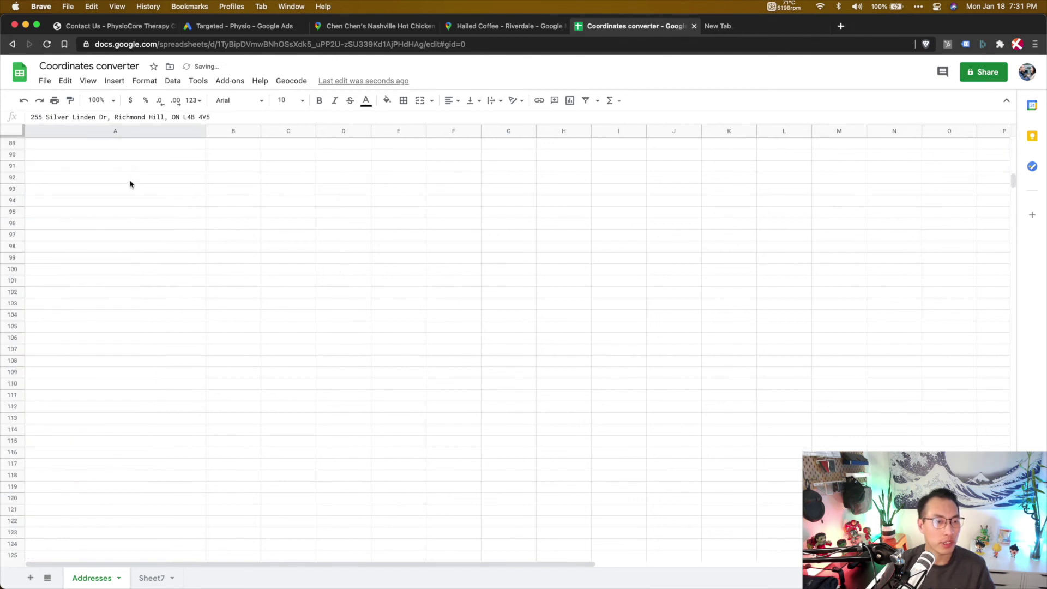
scroll(226, 255, "up", 8)
scroll(224, 257, "down", 5)
left_click_drag(233, 258, 589, 435)
key("super+shift+Right")
key("Delete")
Step: Delete the leftover campaign names in A74:A77
key("Left")
key("Down")
key("Down")
key("Down")
key("Down")
key("Down")
key("Down")
key("Down")
key("Down")
key("Down")
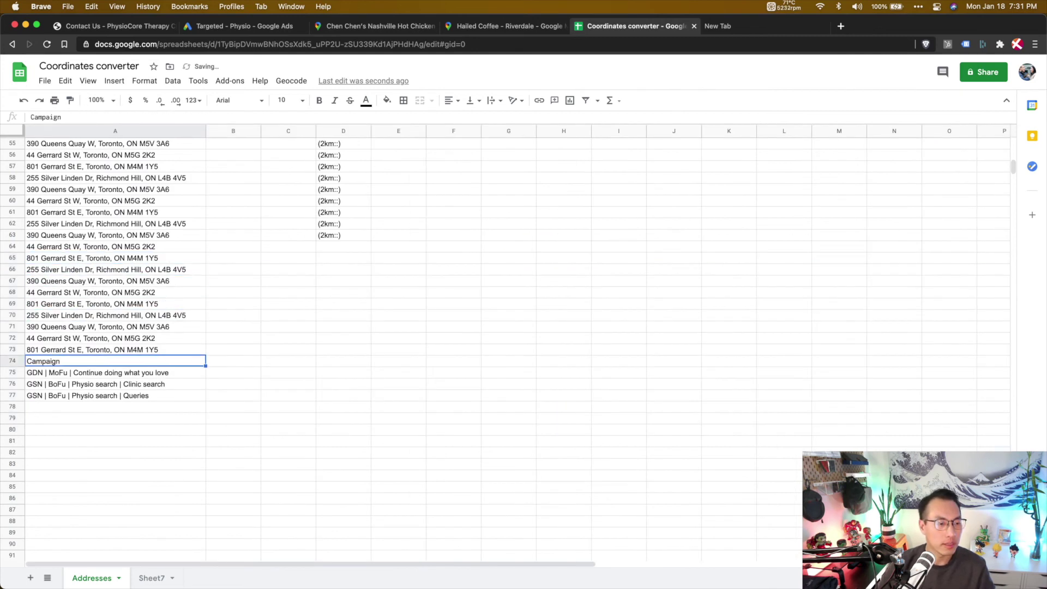
key("super+shift+Down")
key("Delete")
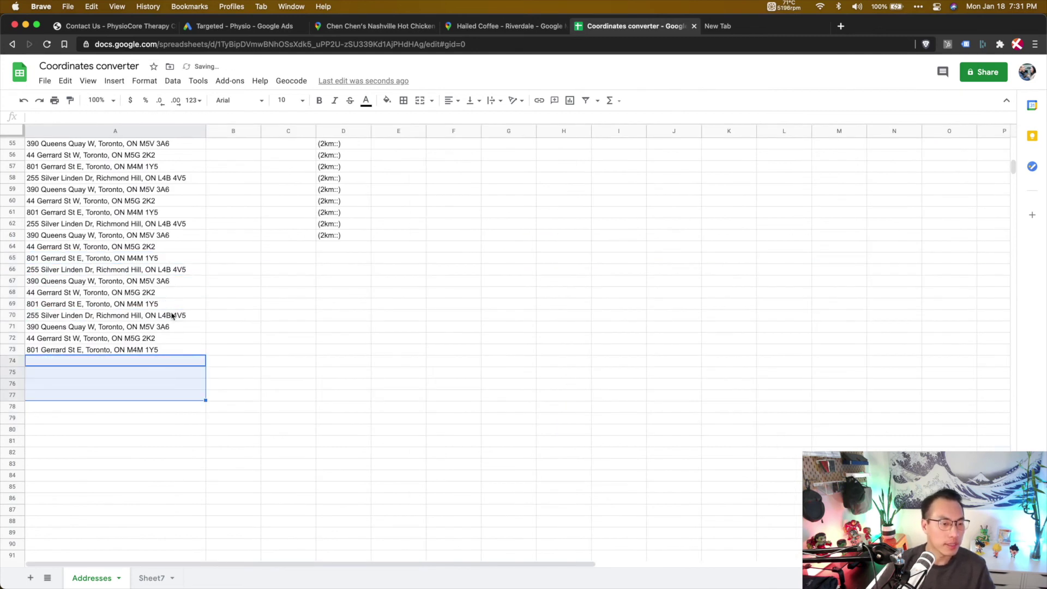
Step: Return to the top and select A6, the first address still lacking coordinates
scroll(121, 316, "up", 2)
scroll(120, 315, "up", 10)
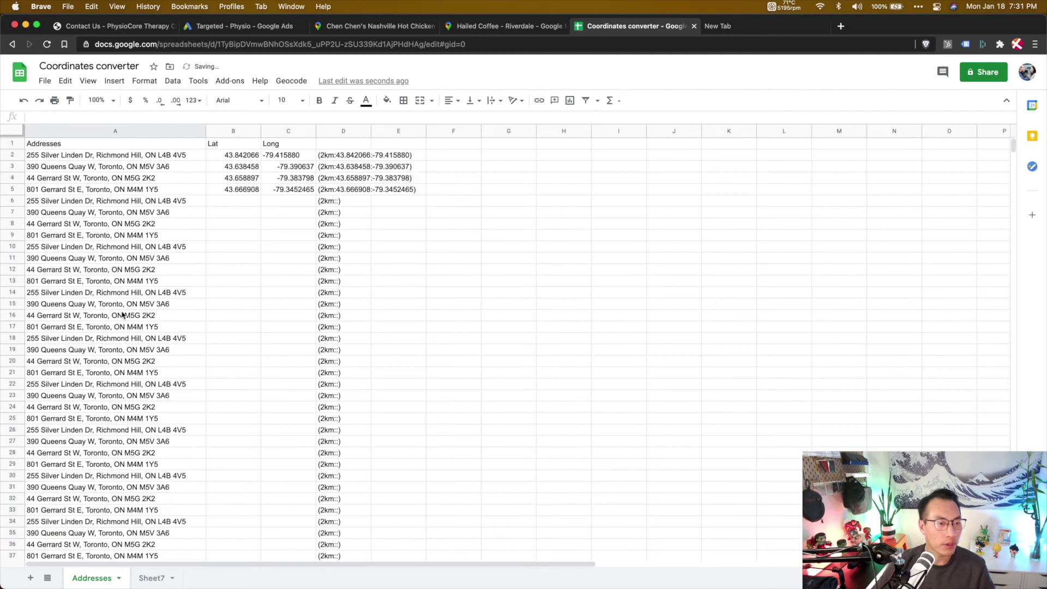
left_click(225, 190)
left_click(190, 146)
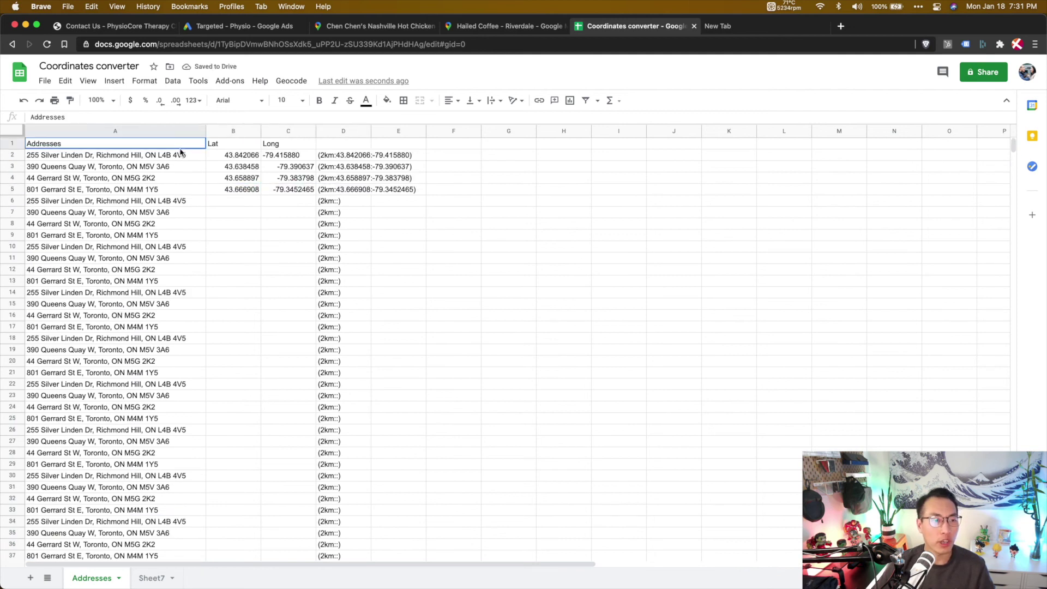
left_click(184, 200)
scroll(251, 218, "down", 8)
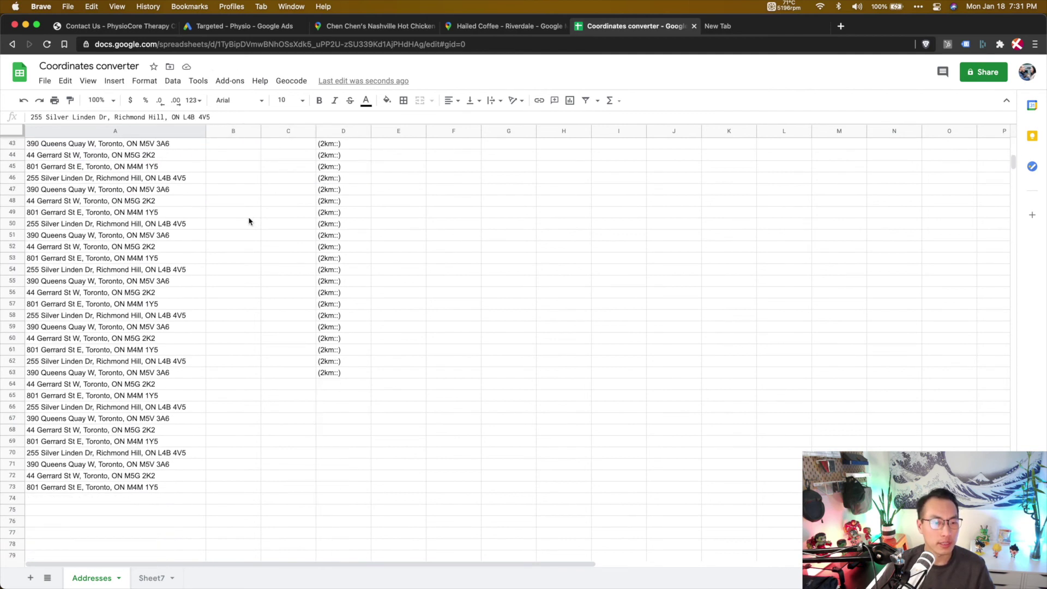
Step: Geocode A6:C73 with Geocode Selected Cells (Address to Lat, Long)
left_click(284, 489, "shift")
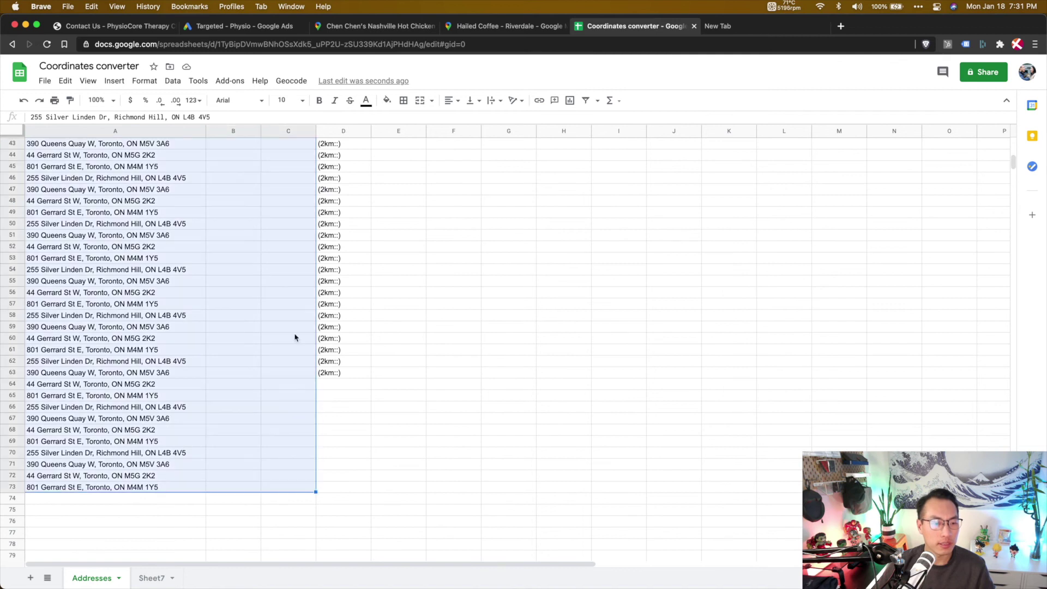
left_click(289, 82)
left_click(304, 100)
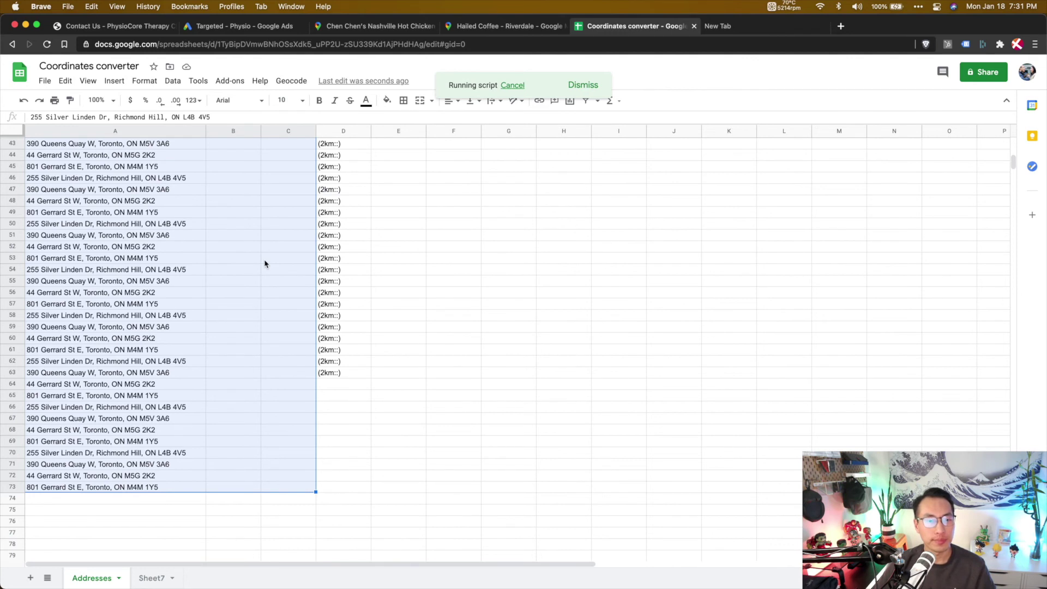
scroll(265, 264, "up", 10)
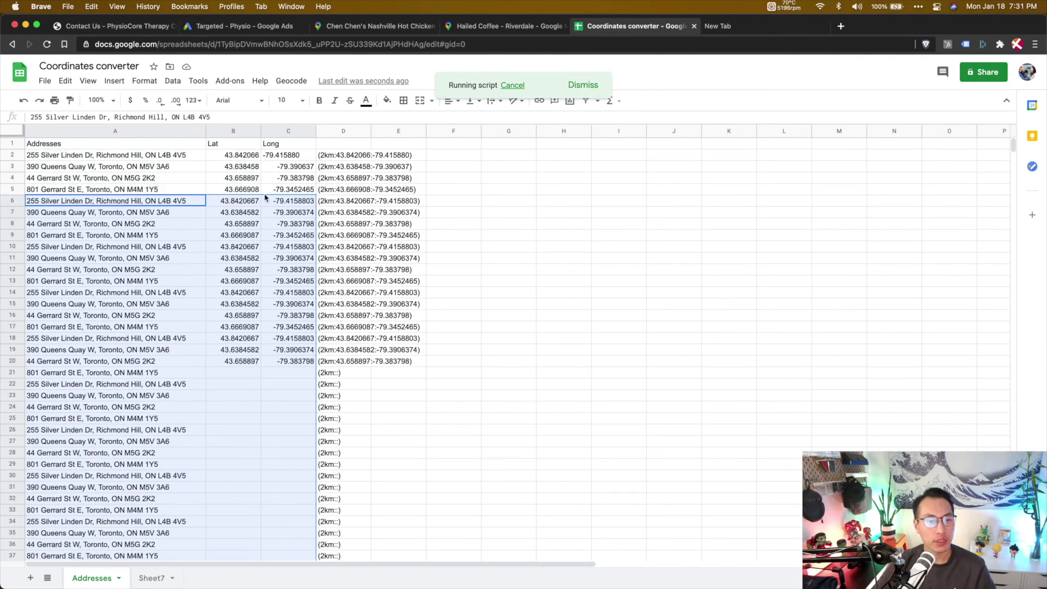
scroll(236, 257, "down", 5)
scroll(235, 257, "down", 10)
Step: Fill D63's 2 km location formula down to D73 and check the generated strings
left_click(339, 270)
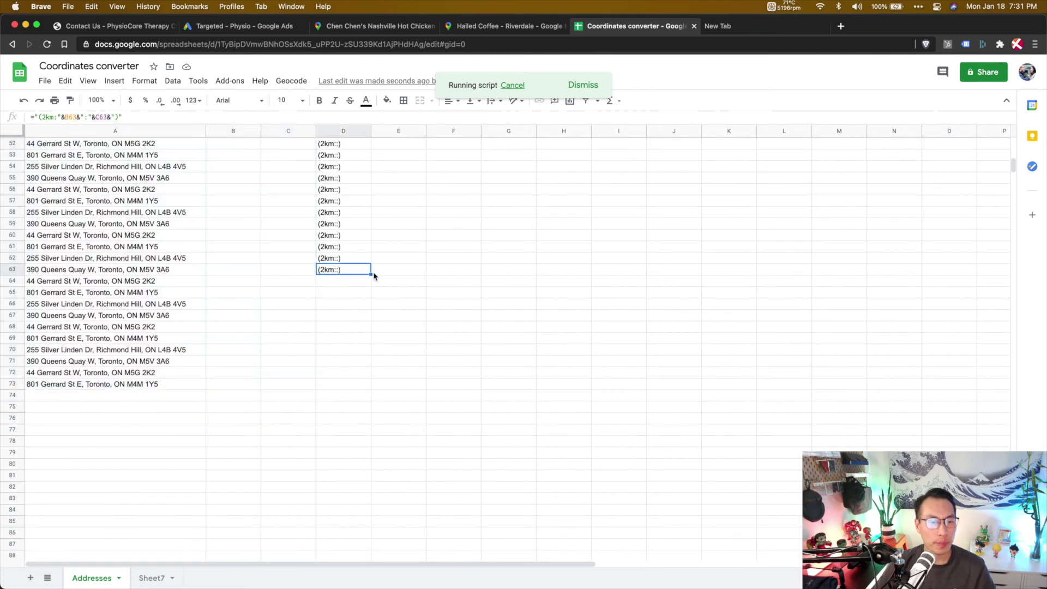
left_click_drag(371, 274, 367, 389)
scroll(367, 375, "up", 10)
left_click(331, 308)
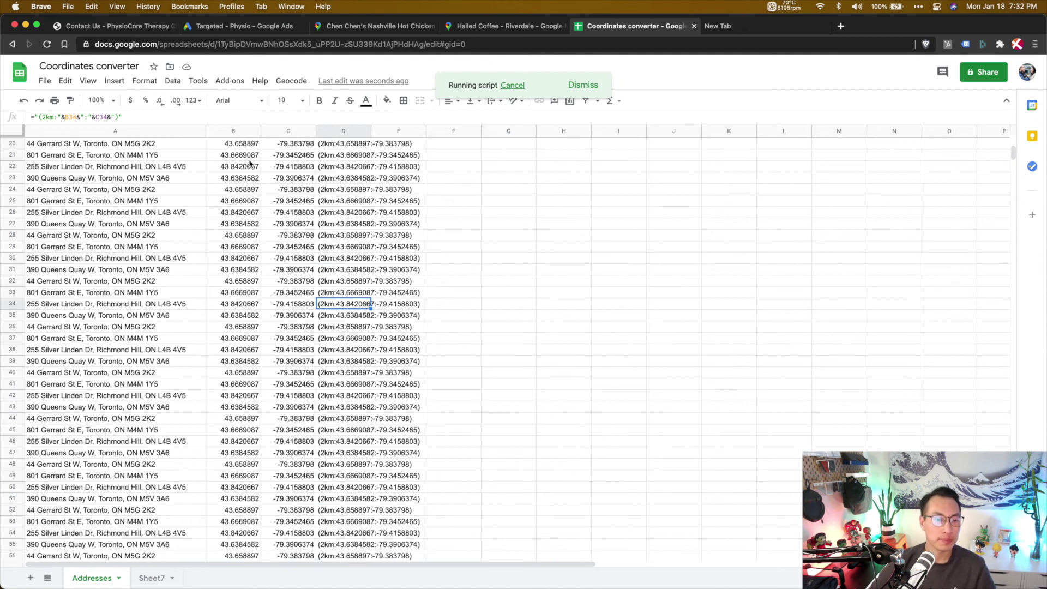
scroll(253, 248, "down", 10)
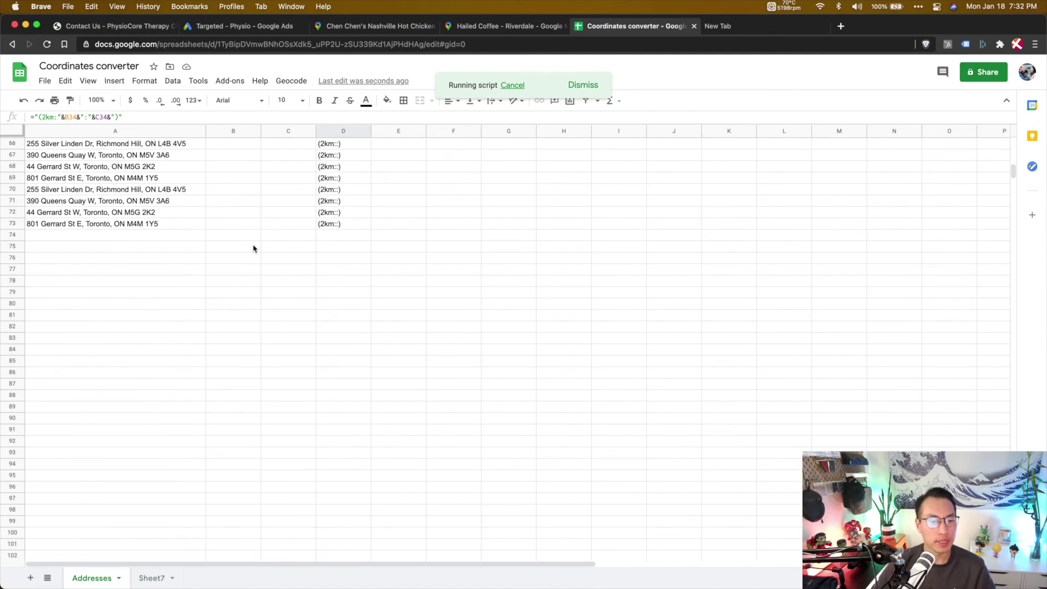
scroll(253, 248, "up", 15)
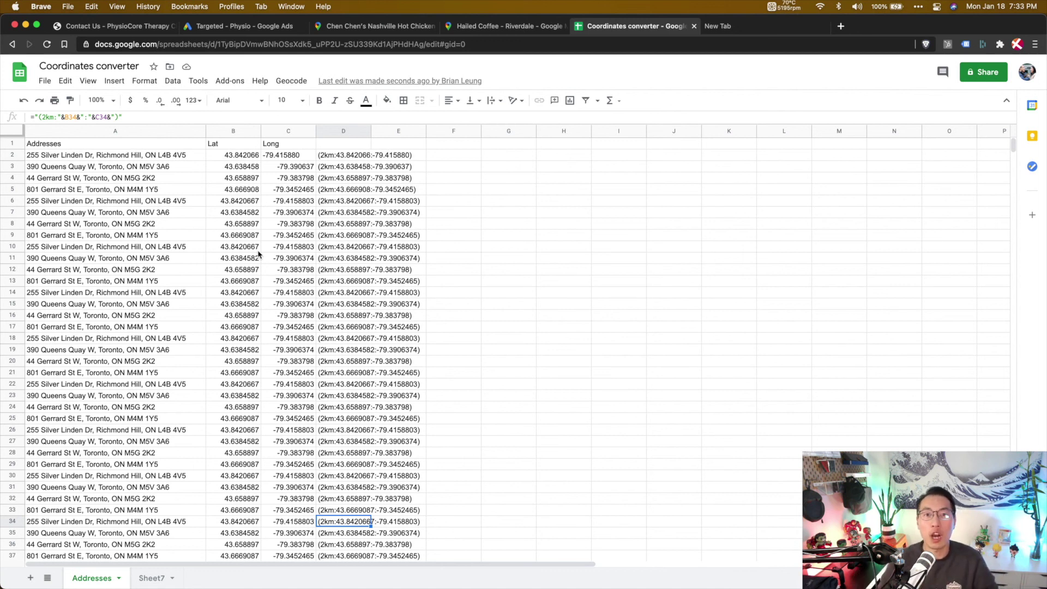
Step: Select the 2 km location strings D2:D73 from D2 with Cmd+Shift+Down
scroll(260, 226, "down", 9)
scroll(261, 225, "up", 9)
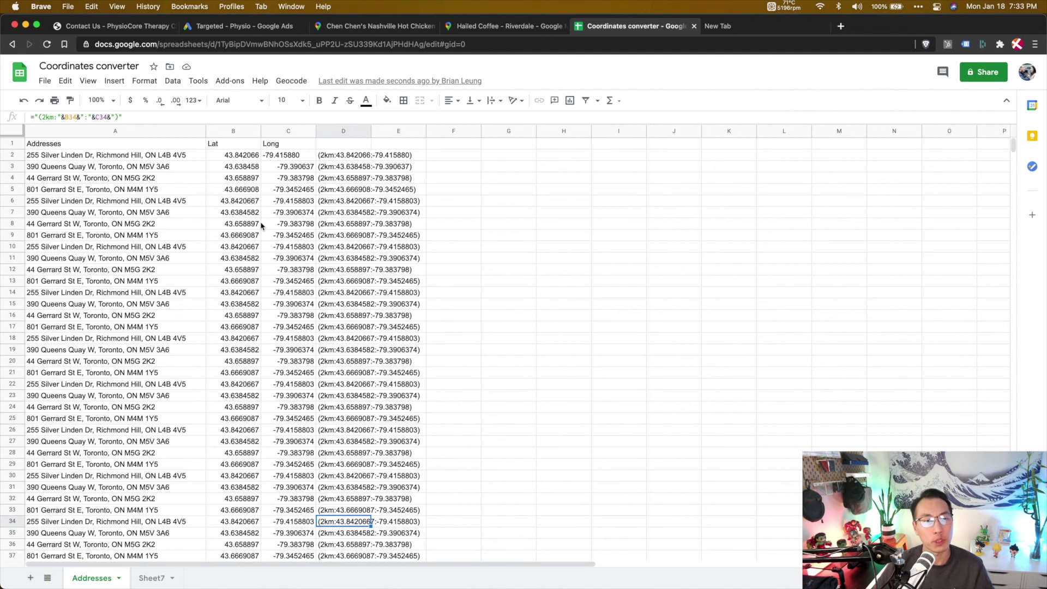
left_click(326, 155)
key("super+shift+Down")
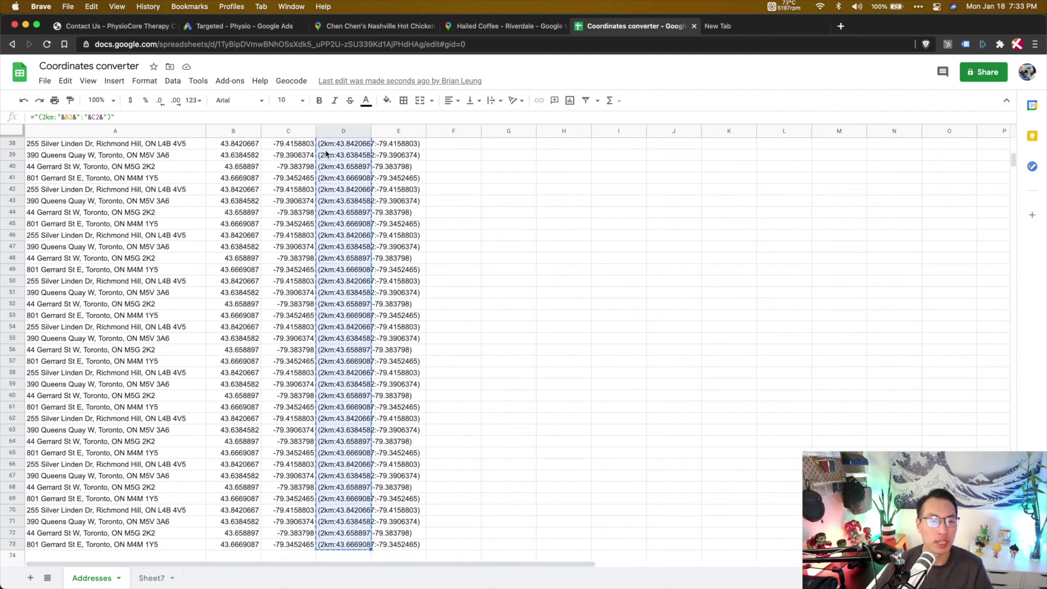
scroll(356, 272, "up", 10)
key("super+Tab")
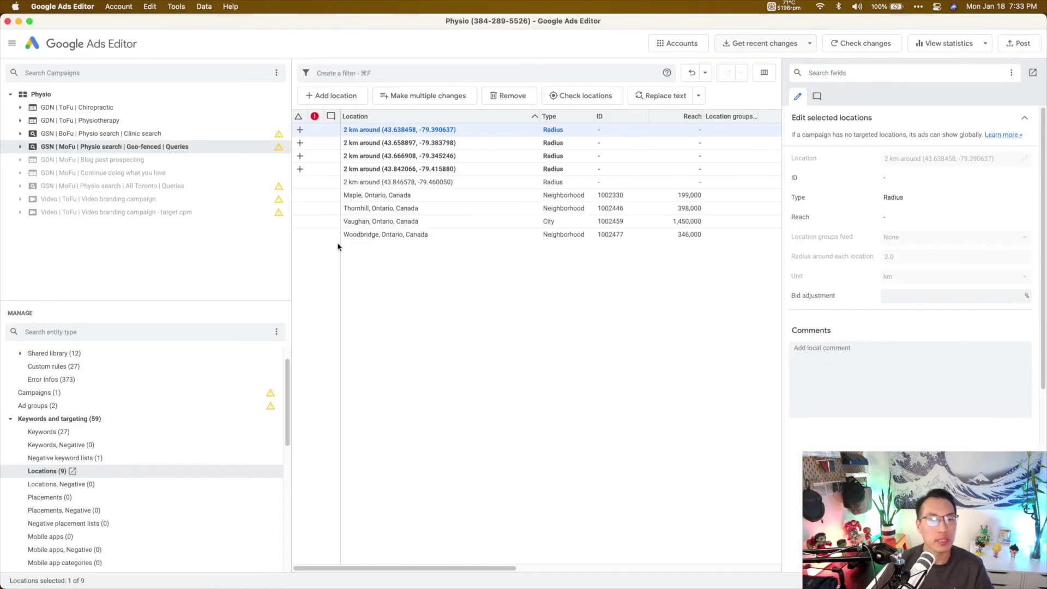
left_click(423, 98)
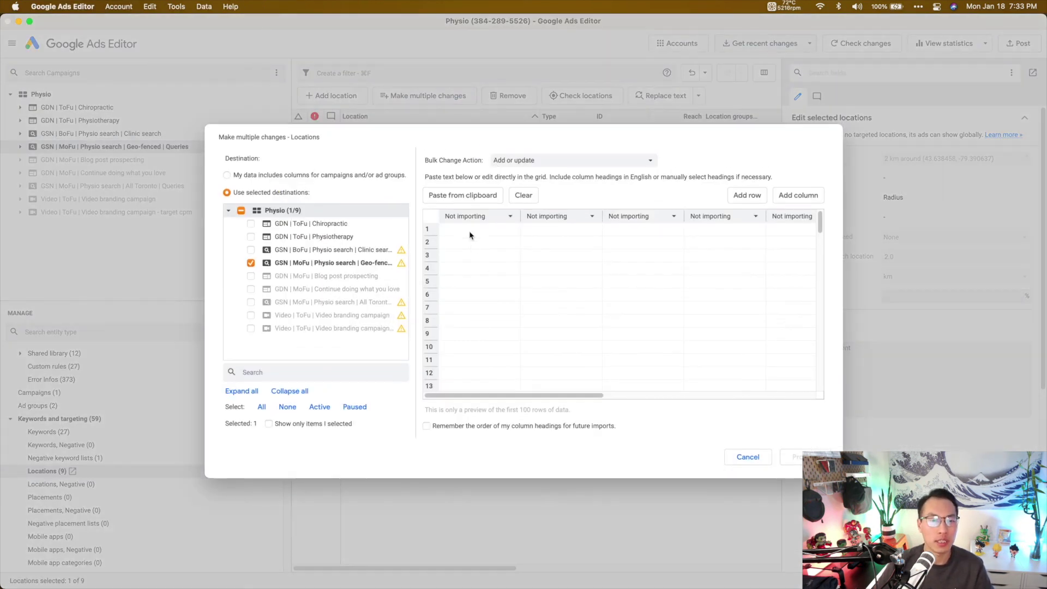
key("super+v")
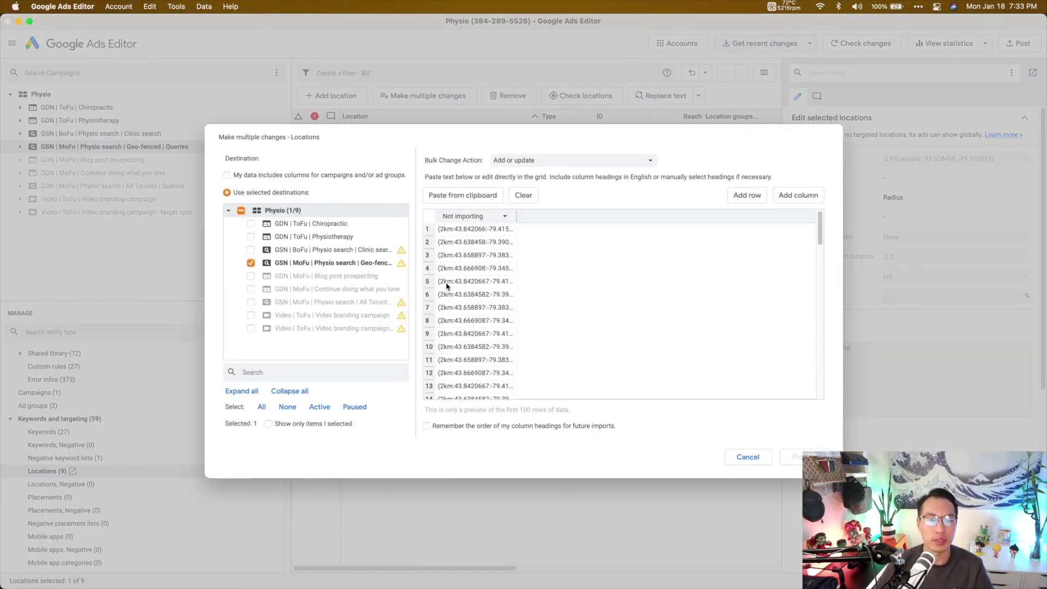
scroll(446, 285, "down", 10)
scroll(446, 284, "up", 10)
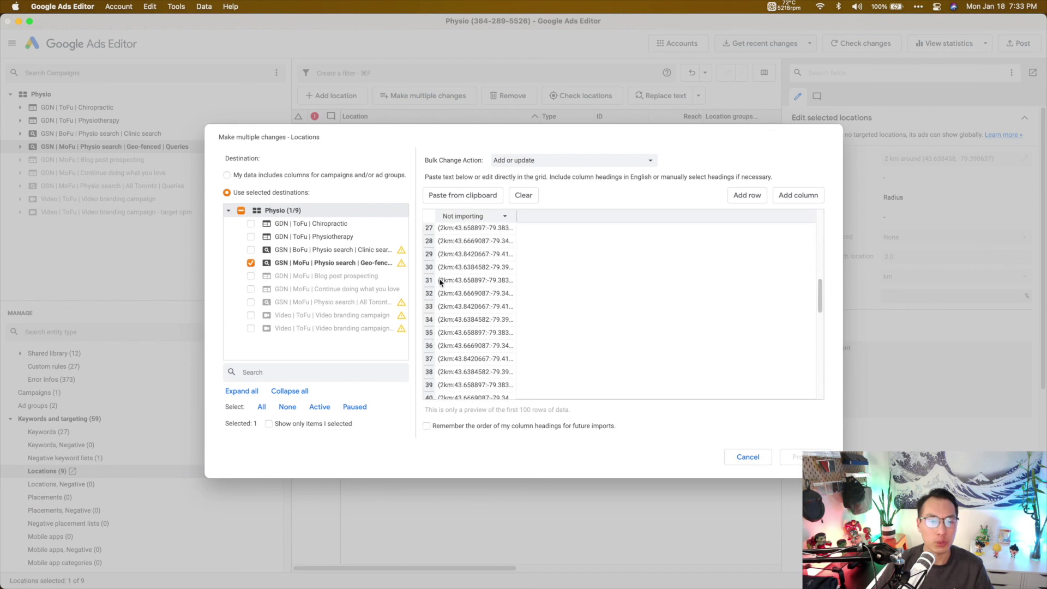
left_click(474, 217)
left_click(484, 165)
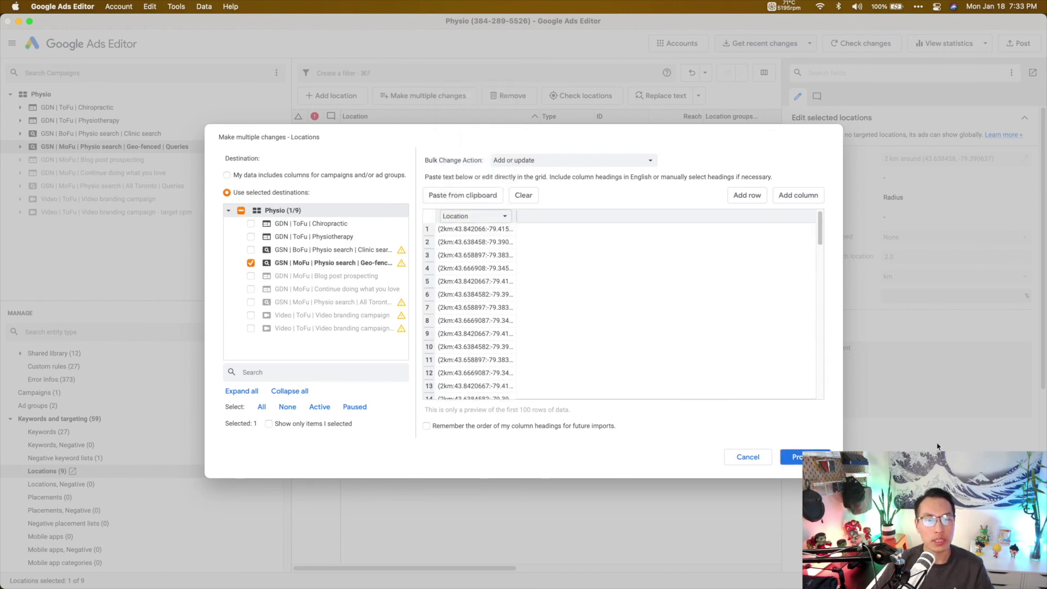
left_click(746, 457)
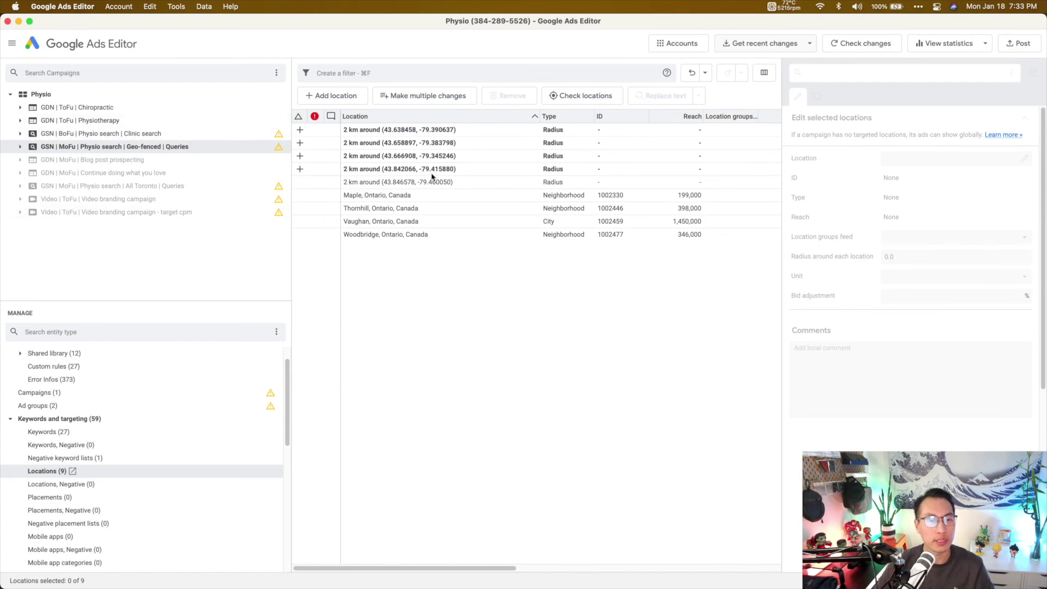
left_click(369, 168)
left_click(397, 131, "shift")
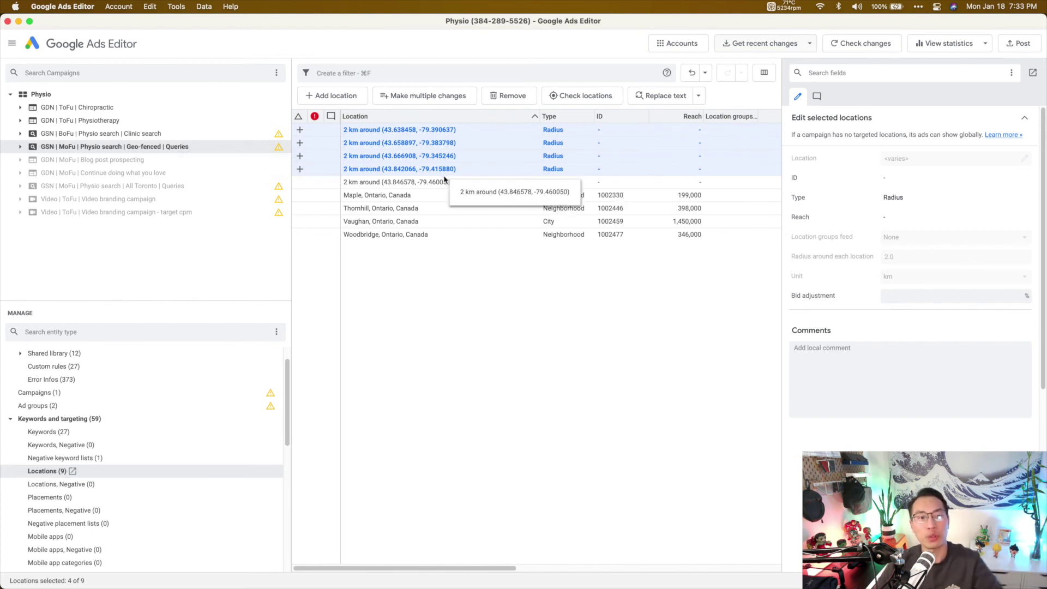
key("super+Tab")
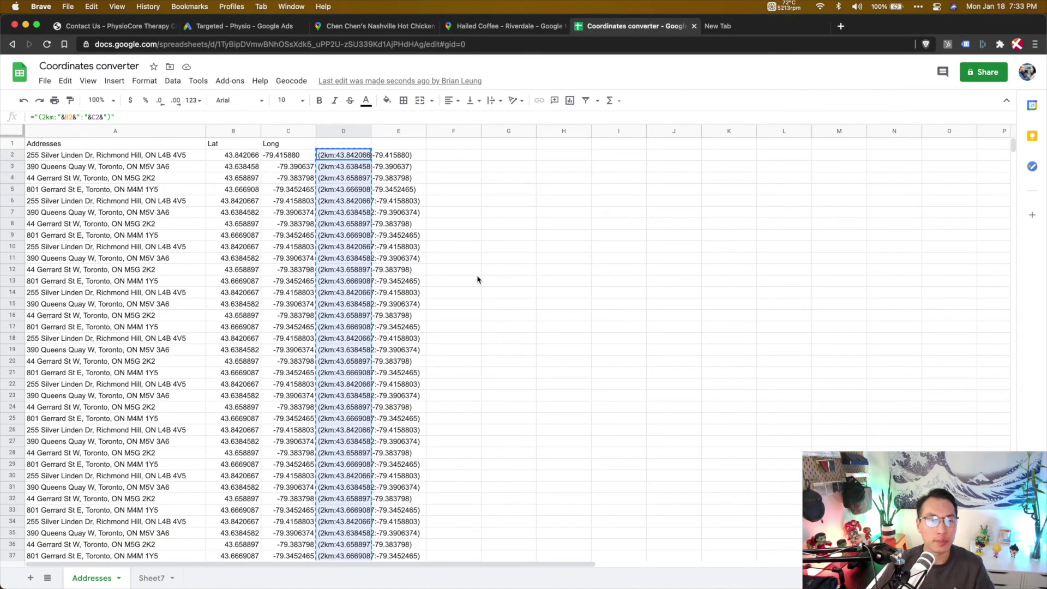
left_click(324, 155)
double_click(324, 154)
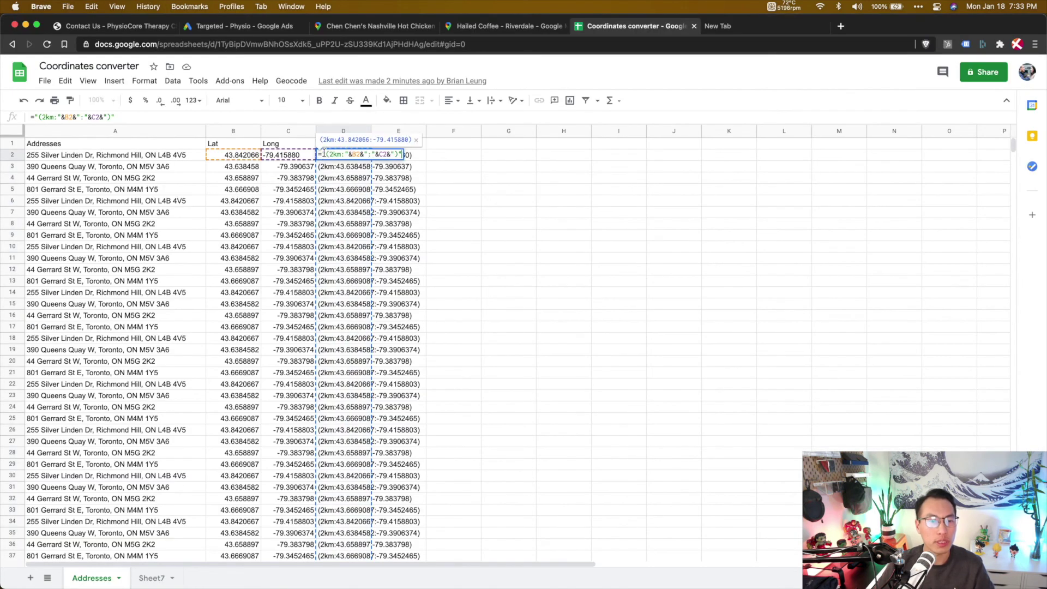
left_click(331, 154)
type("10")
key("Return")
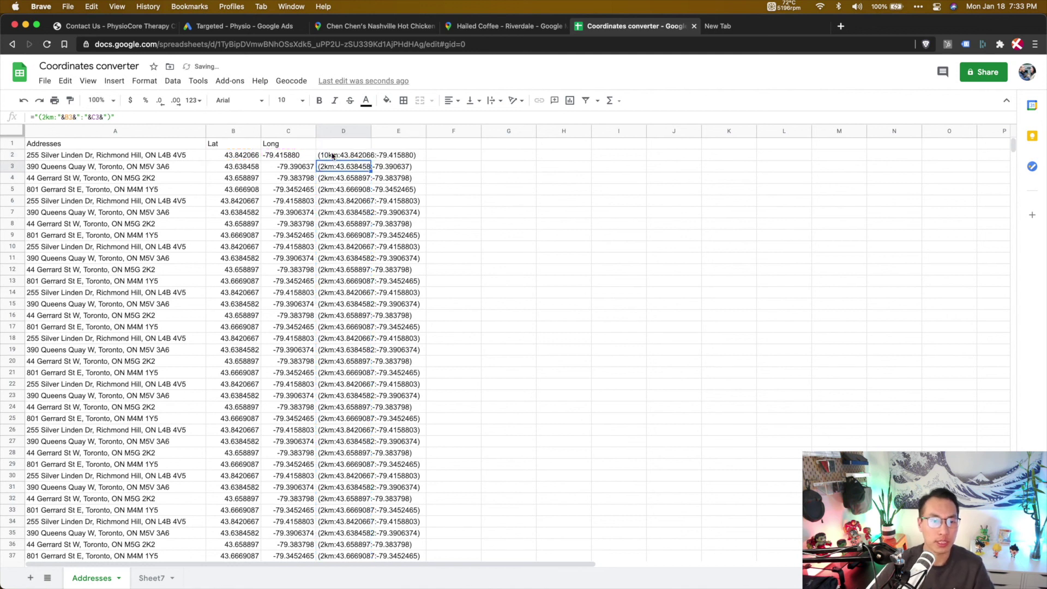
key("super+z")
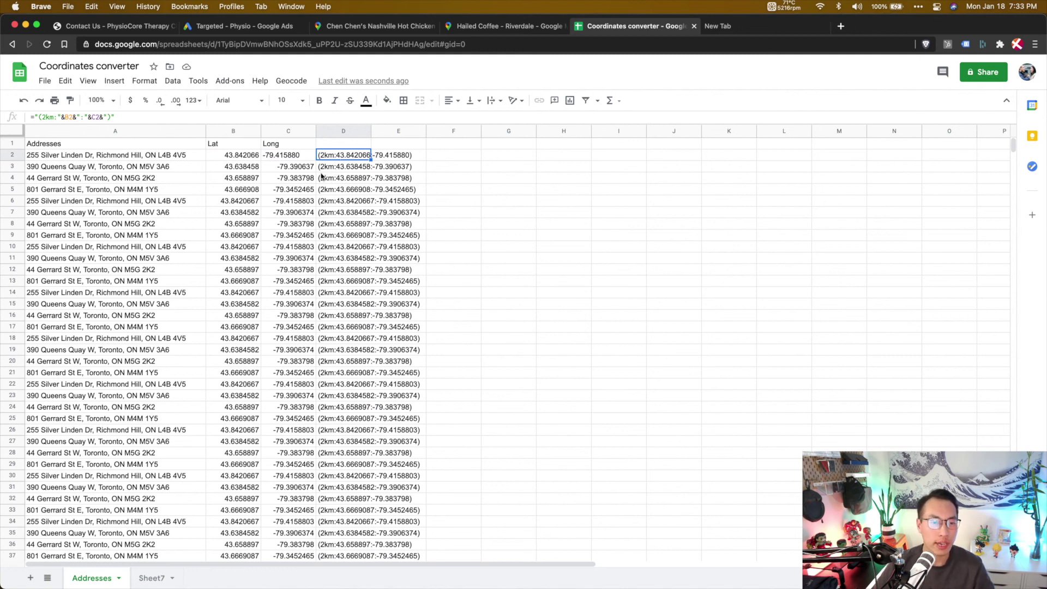
key("super+Tab")
left_click(555, 313)
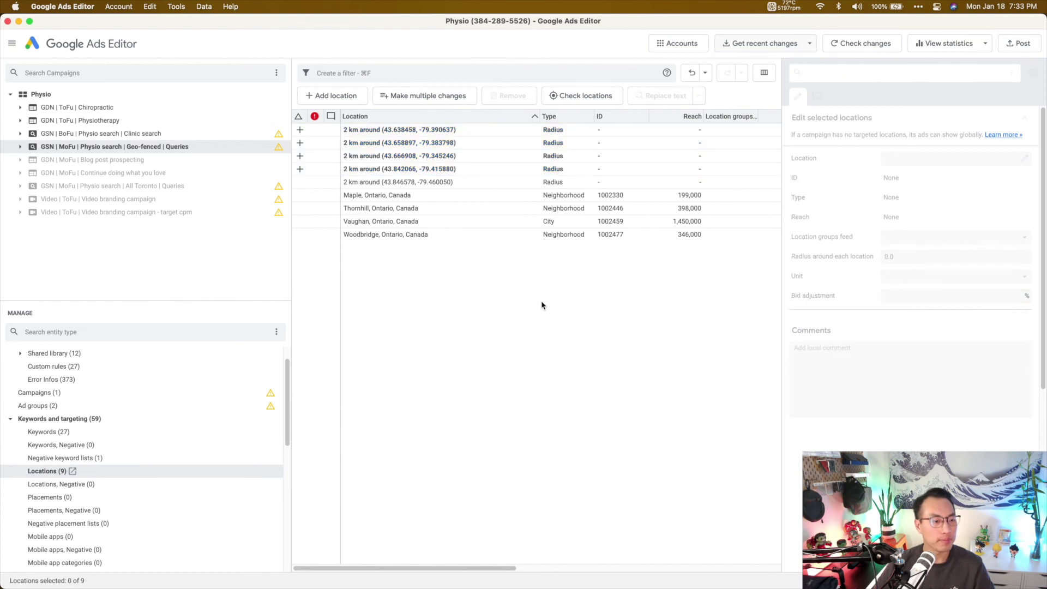